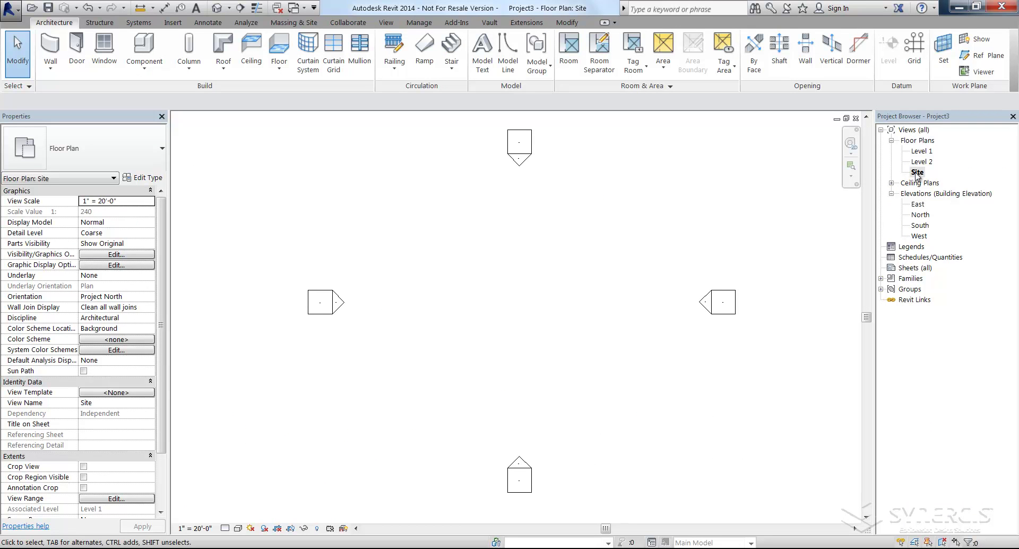
Create a toposurface in the Site plan by placing four corner points of a rough rectangle at 0' elevation.
{"action": "left_click", "coordinate": [299, 24]}
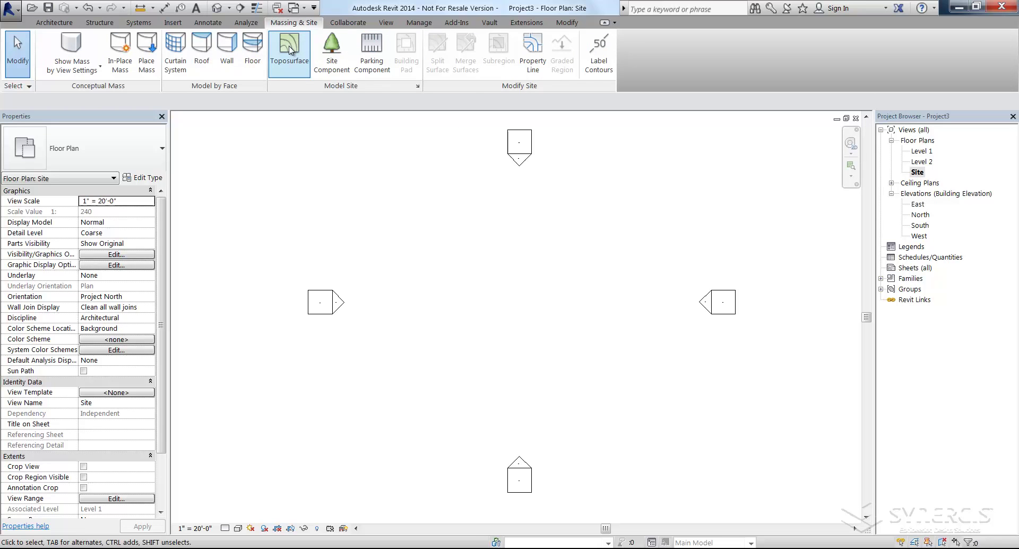
{"action": "left_click", "coordinate": [290, 48]}
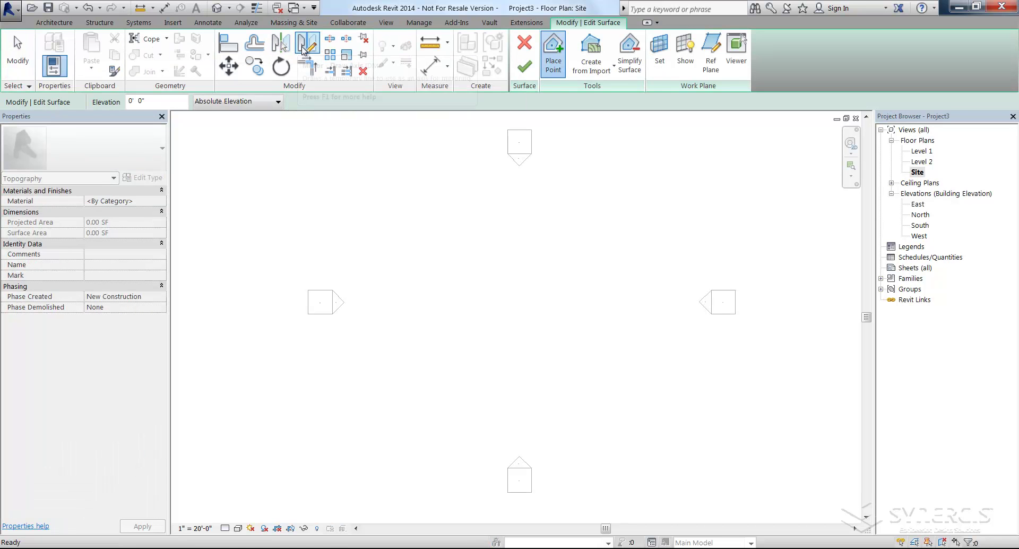
{"action": "left_click", "coordinate": [588, 75]}
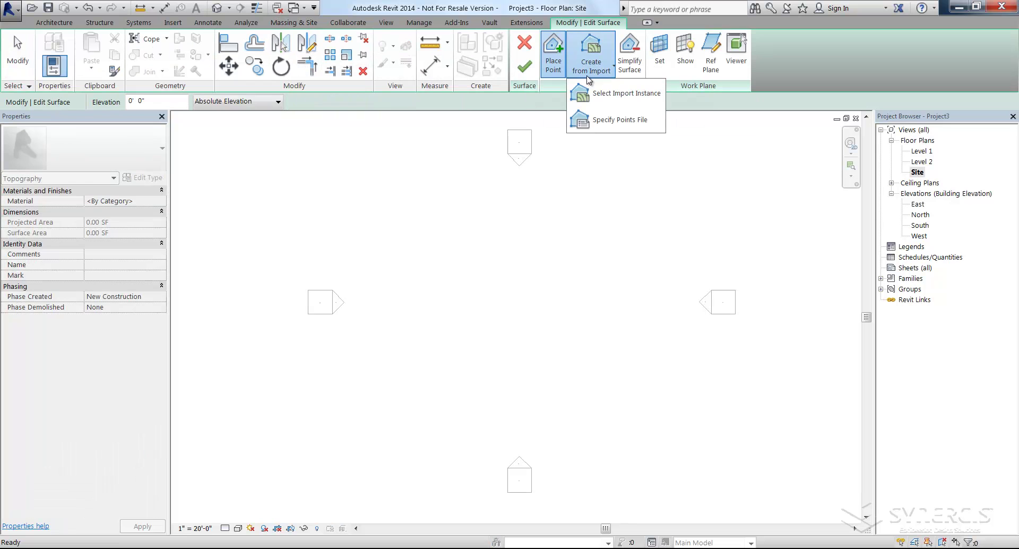
{"action": "left_click", "coordinate": [552, 71]}
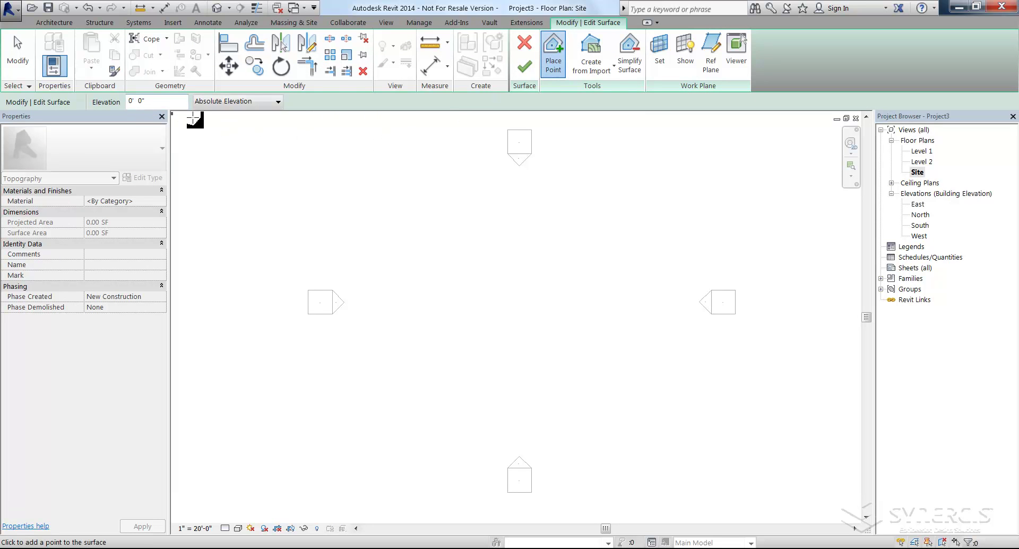
{"action": "left_click", "coordinate": [467, 262]}
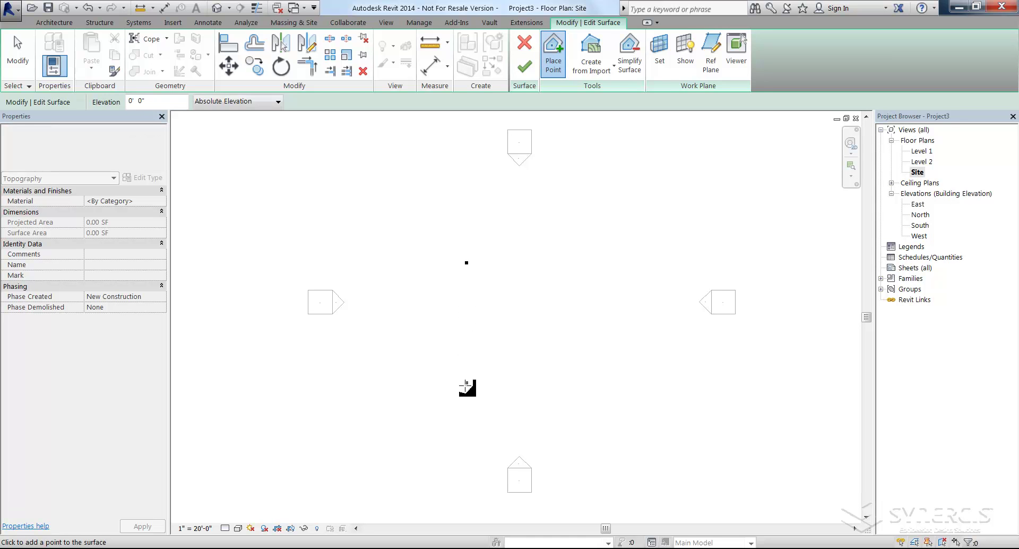
{"action": "left_click", "coordinate": [465, 385]}
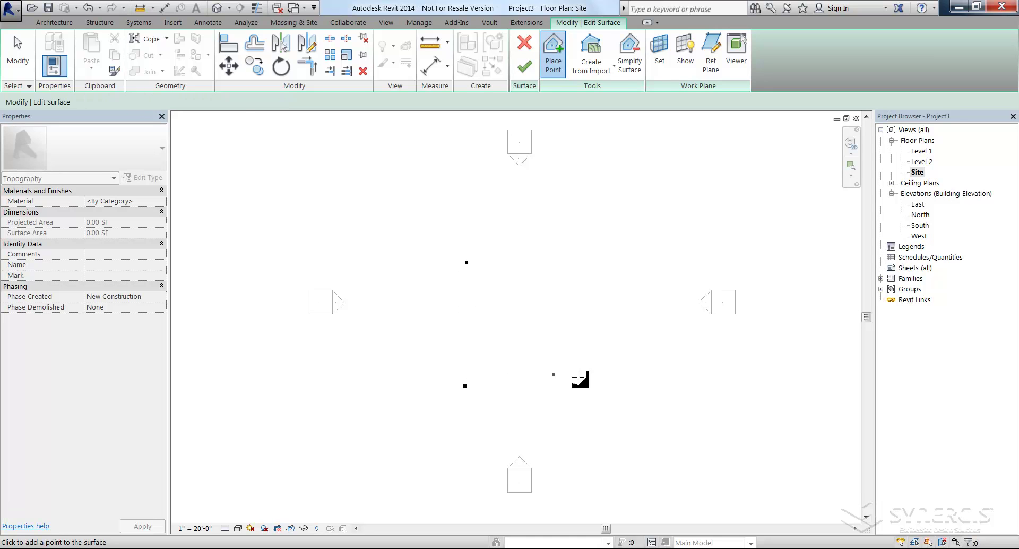
{"action": "left_click", "coordinate": [638, 391]}
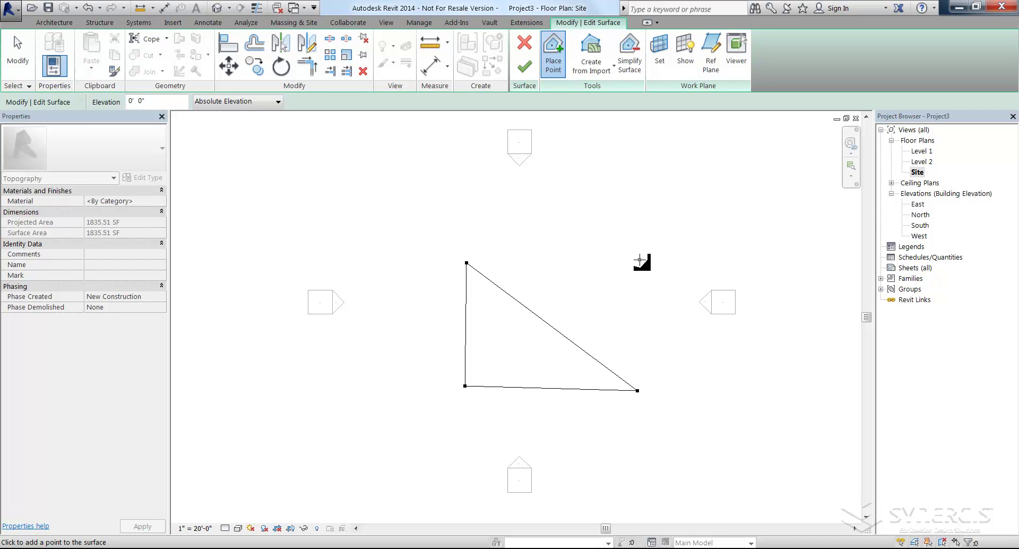
{"action": "left_click", "coordinate": [639, 259]}
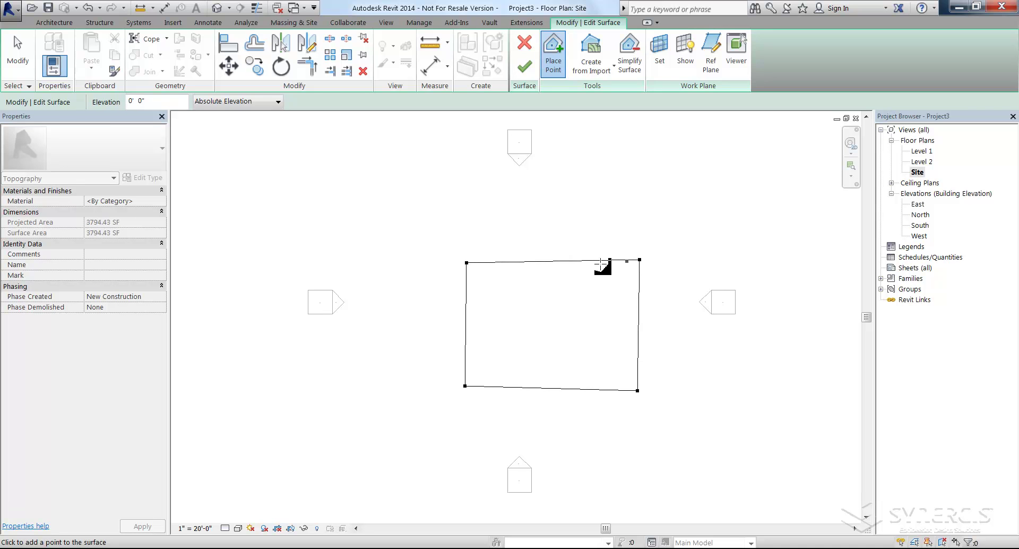
Move the two west corner points of the toposurface slightly outward to square up its west, north and south edges.
{"action": "left_click", "coordinate": [19, 63]}
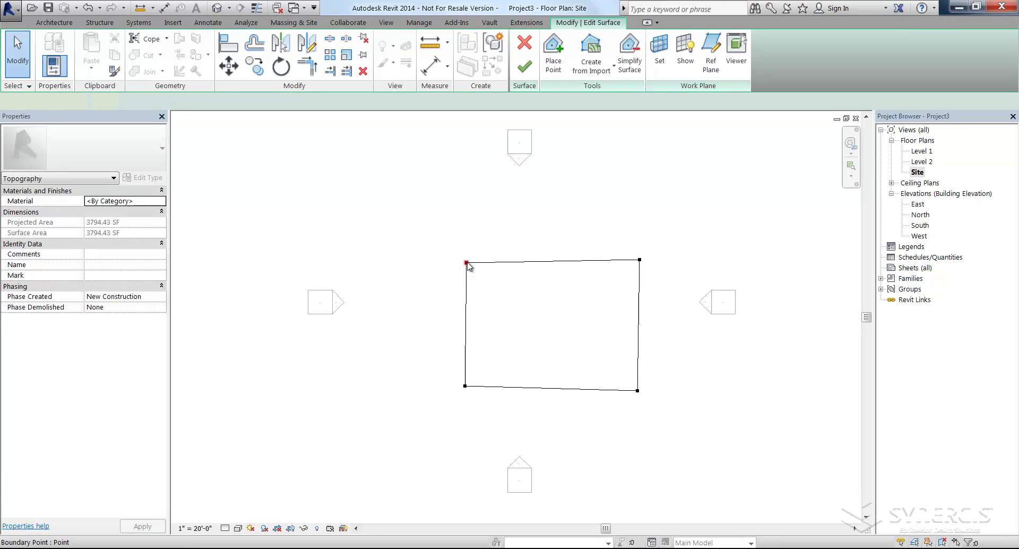
{"action": "mouse_move", "coordinate": [466, 263]}
{"action": "left_mouse_down"}
{"action": "mouse_move", "coordinate": [456, 250]}
{"action": "mouse_move", "coordinate": [445, 255]}
{"action": "mouse_move", "coordinate": [459, 260]}
{"action": "left_mouse_up"}
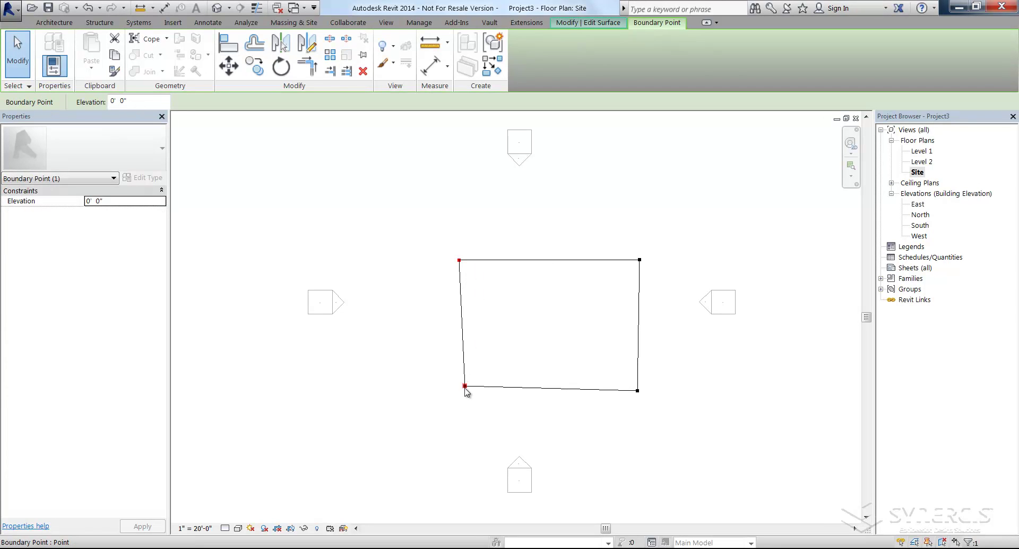
{"action": "left_click_drag", "start_coordinate": [465, 389], "coordinate": [459, 391]}
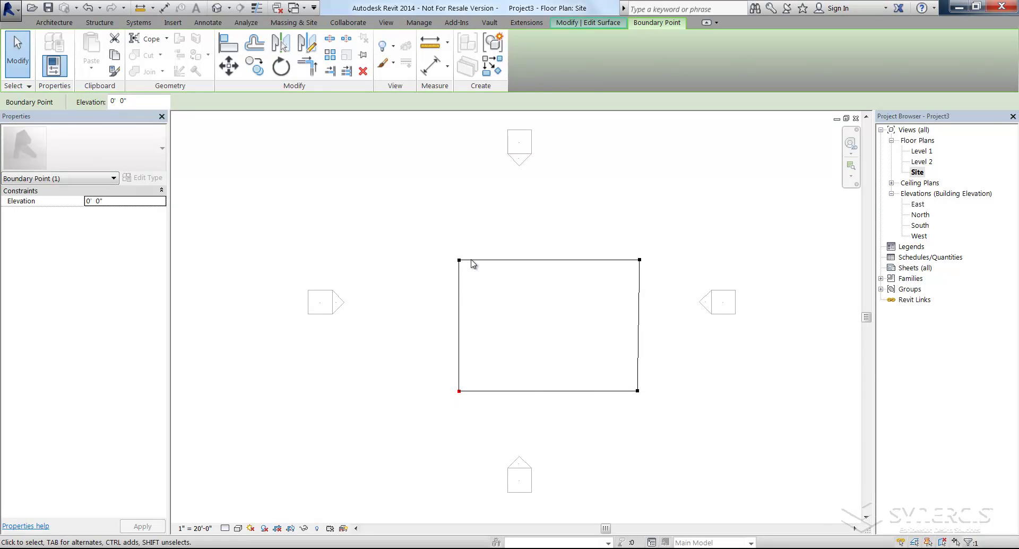
Set the elevation of both east corner points to 15' and finish the toposurface.
{"action": "left_click", "coordinate": [640, 261]}
{"action": "left_click_drag", "start_coordinate": [132, 104], "coordinate": [84, 103]}
{"action": "type", "text": "15"}
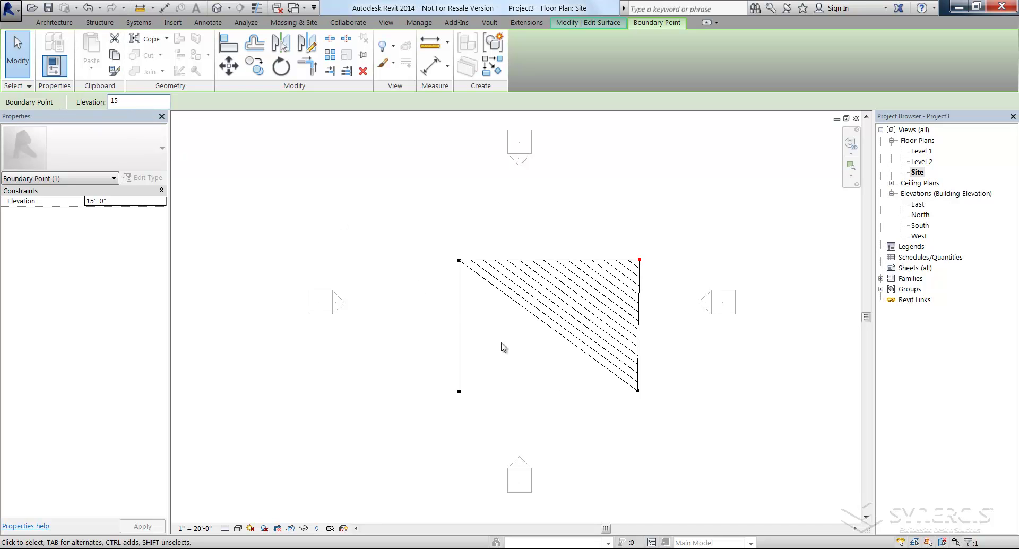
{"action": "left_click", "coordinate": [639, 393]}
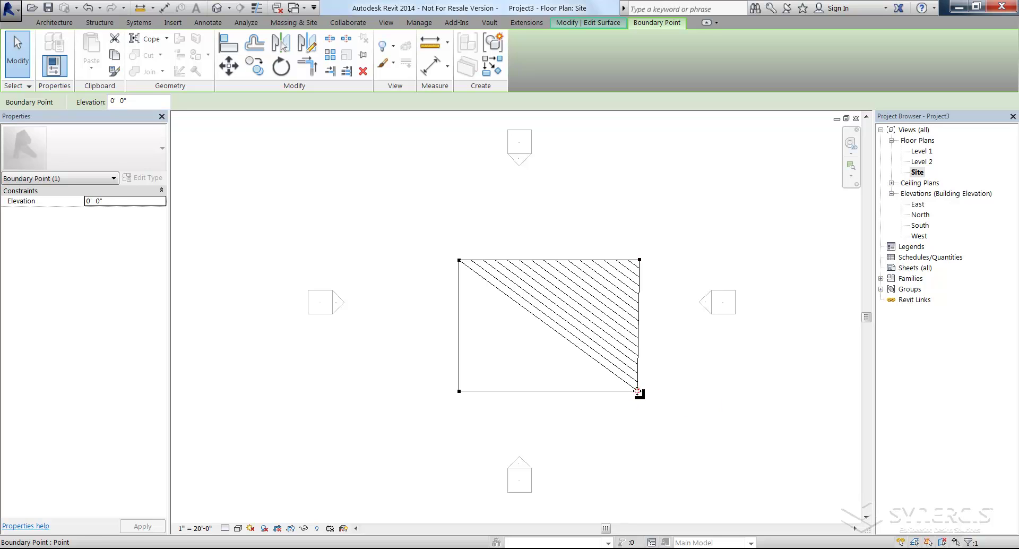
{"action": "left_click", "coordinate": [141, 103]}
{"action": "type", "text": "15"}
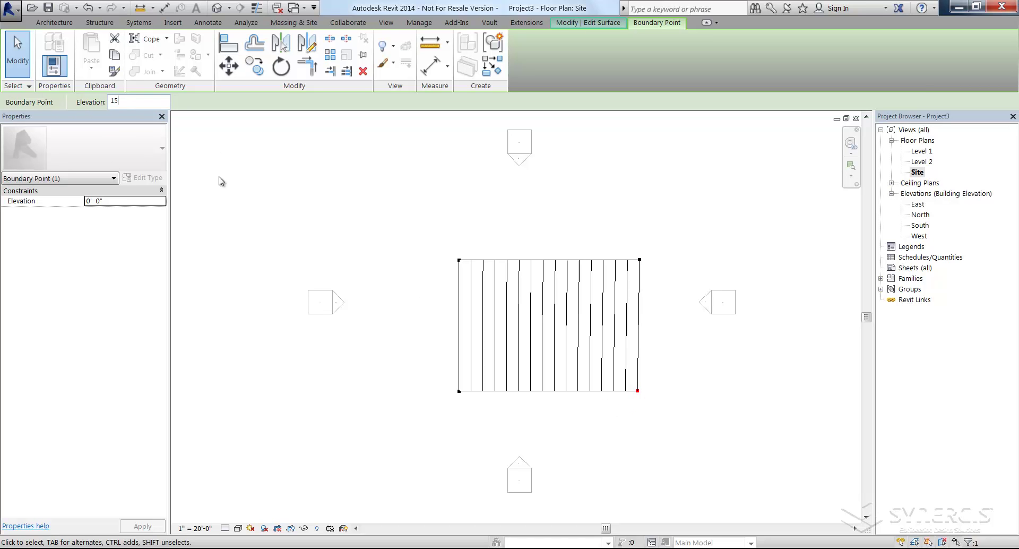
{"action": "key", "text": "Return"}
{"action": "left_click", "coordinate": [599, 23]}
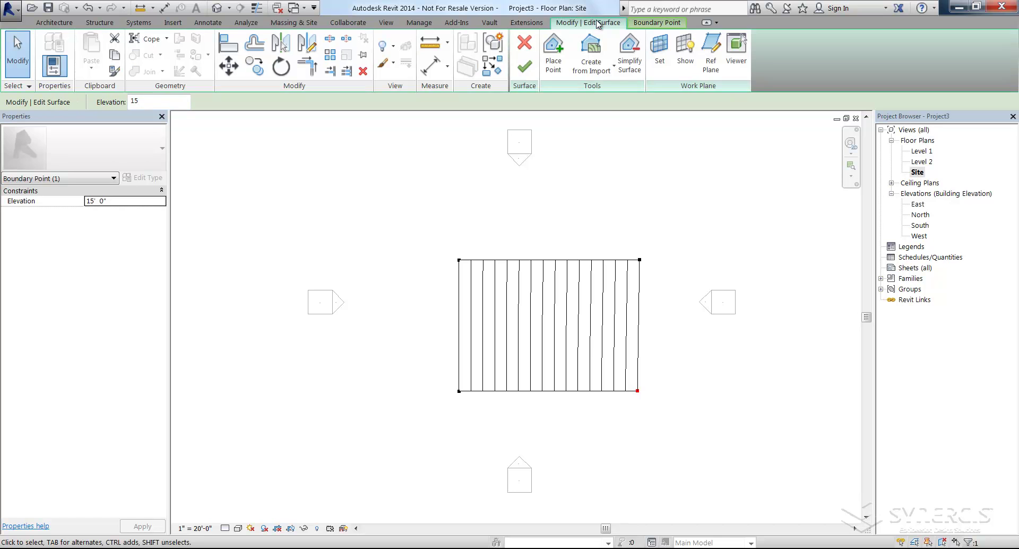
{"action": "left_click", "coordinate": [523, 68]}
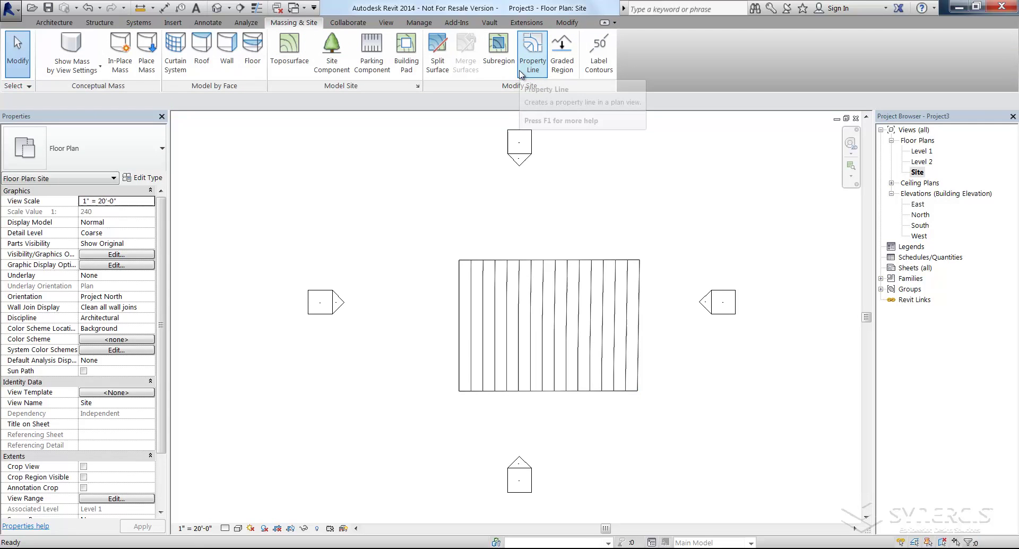
Show the toposurface in the default 3D view with shading and check its slope from the front and an isometric corner.
{"action": "scroll", "coordinate": [531, 288], "scroll_direction": "up", "scroll_amount": 2}
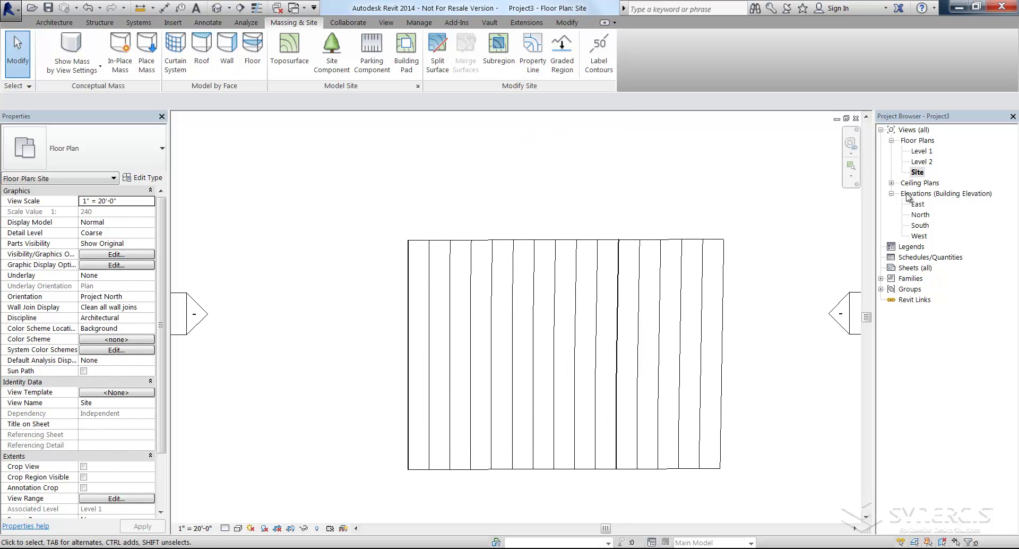
{"action": "left_click", "coordinate": [217, 9]}
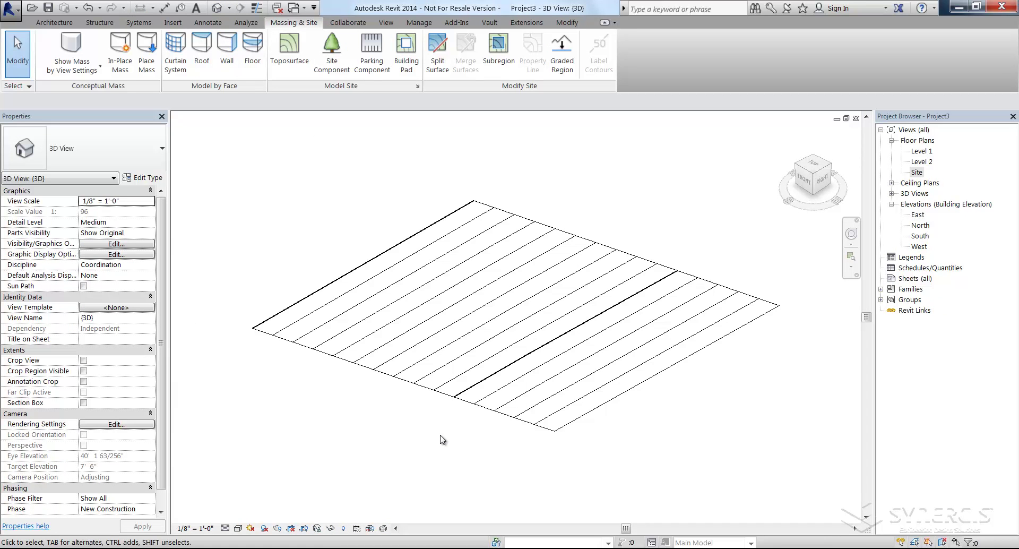
{"action": "left_click", "coordinate": [237, 529]}
{"action": "left_click", "coordinate": [289, 491]}
{"action": "middle_click_drag", "start_coordinate": [443, 465], "coordinate": [613, 380], "text": "shift"}
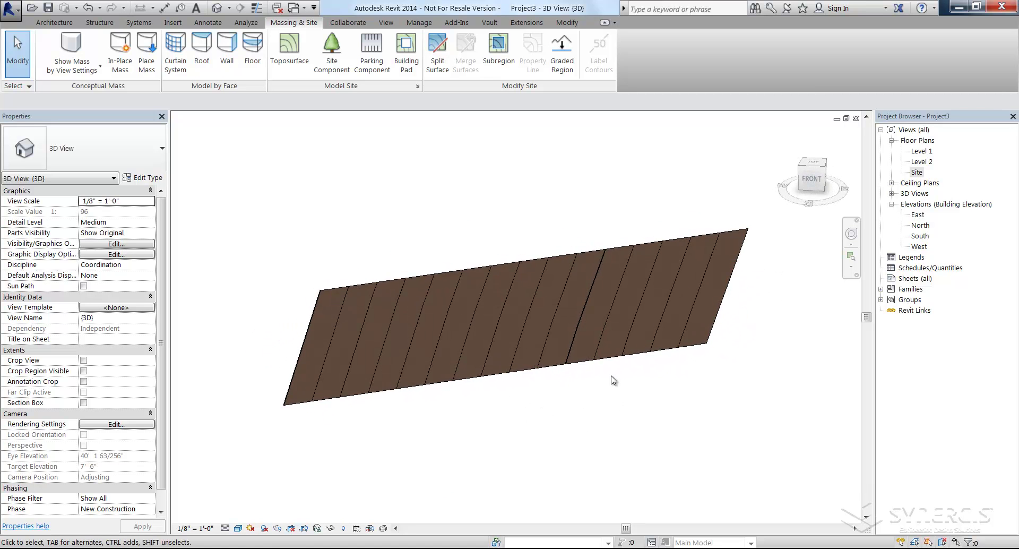
{"action": "left_click", "coordinate": [812, 179]}
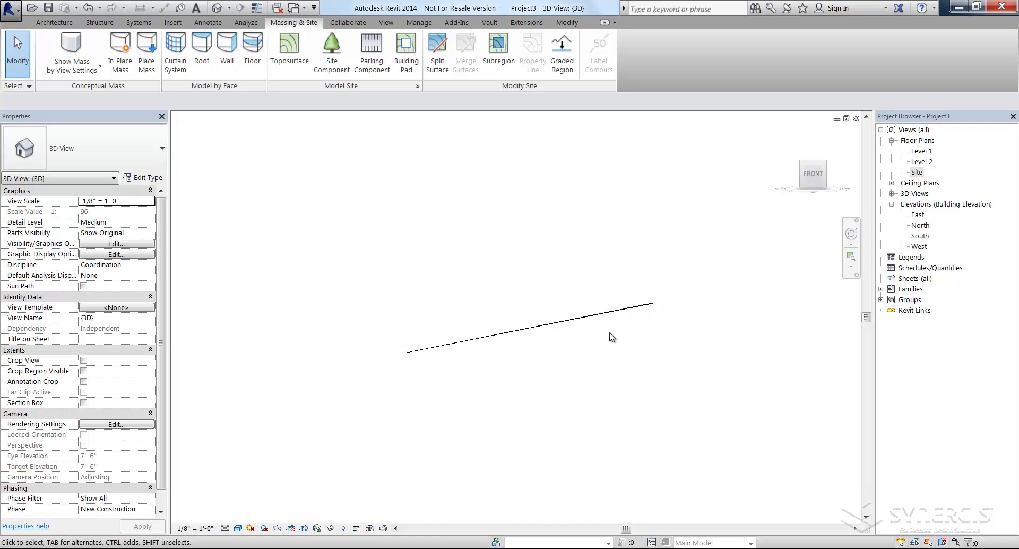
{"action": "left_click", "coordinate": [802, 162]}
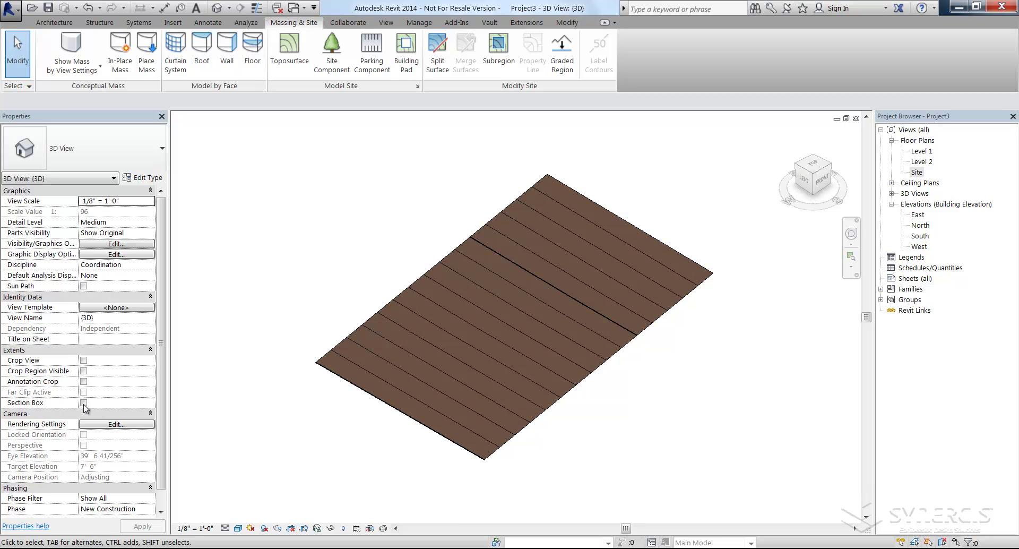
Enable the 3D view's section box and pull its four sides inside the toposurface edges so the ground is cut in section.
{"action": "left_click", "coordinate": [84, 403]}
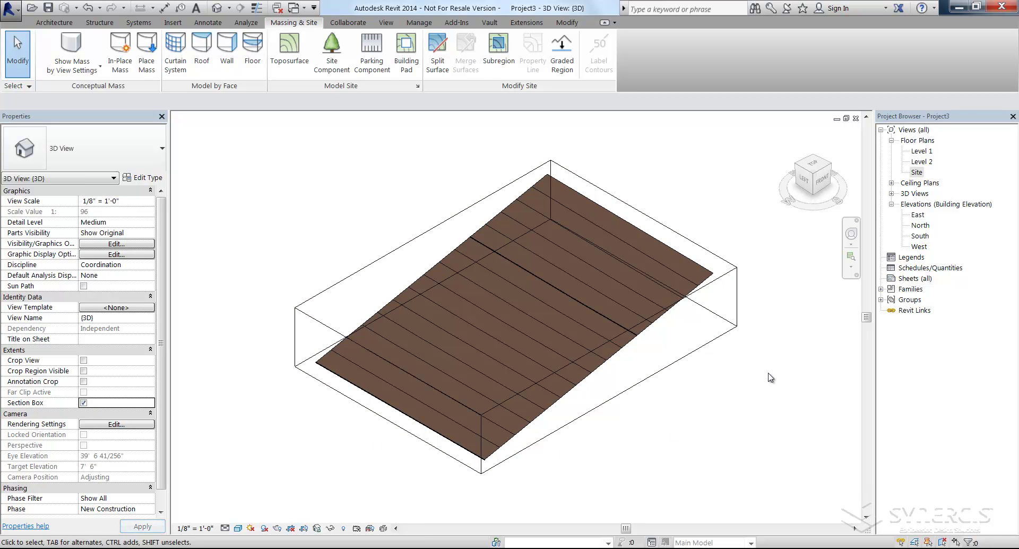
{"action": "left_click", "coordinate": [813, 166]}
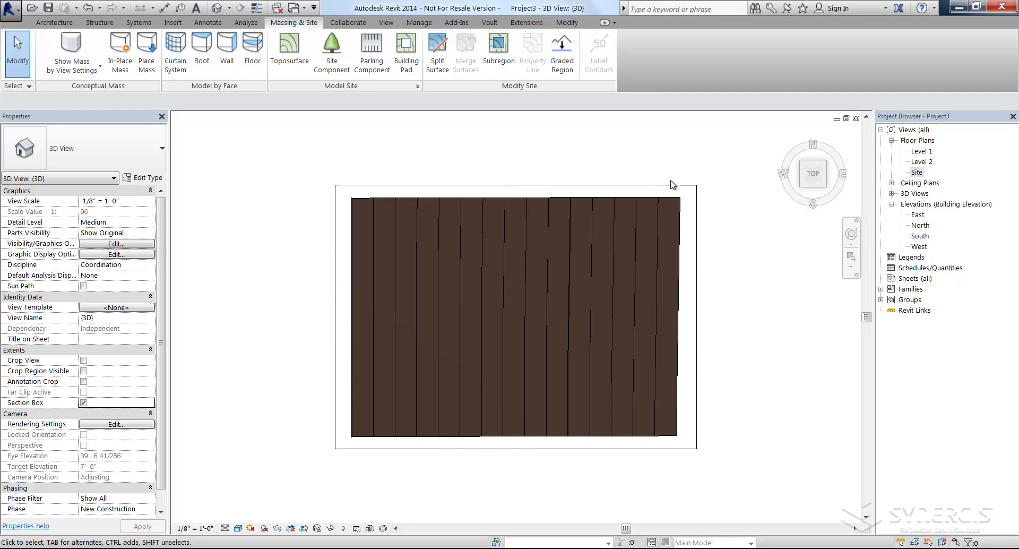
{"action": "left_click", "coordinate": [622, 190]}
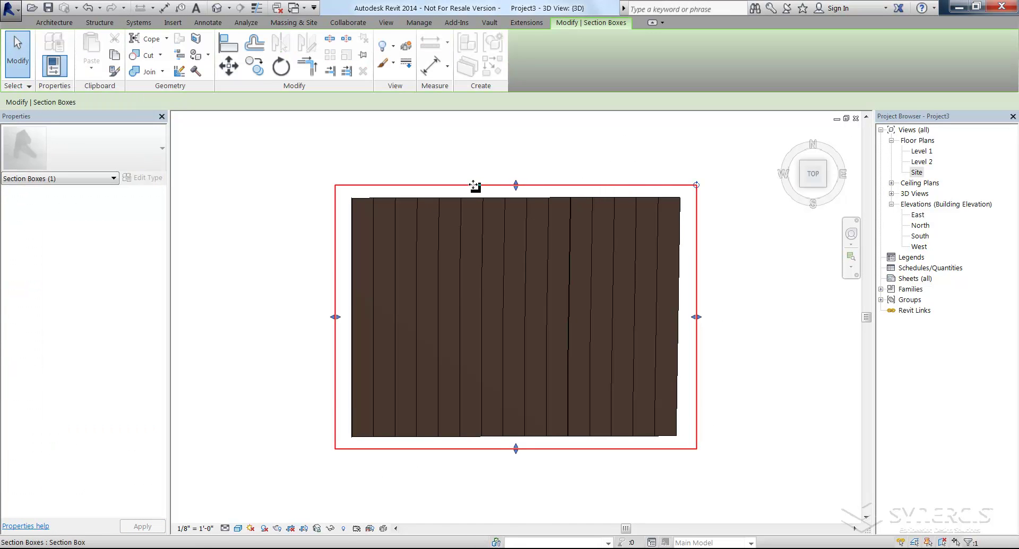
{"action": "left_click_drag", "start_coordinate": [473, 187], "coordinate": [511, 213]}
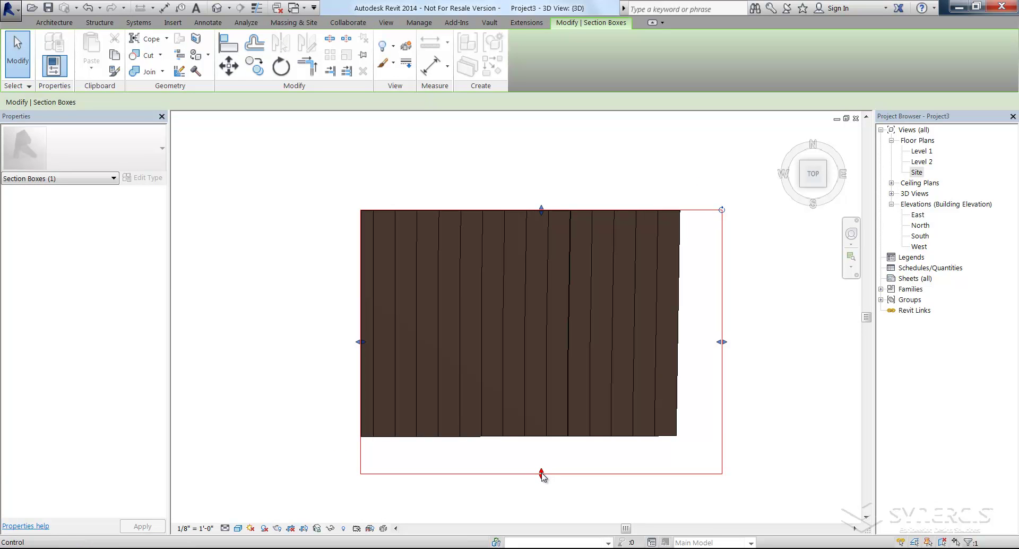
{"action": "left_click_drag", "start_coordinate": [542, 474], "coordinate": [541, 422]}
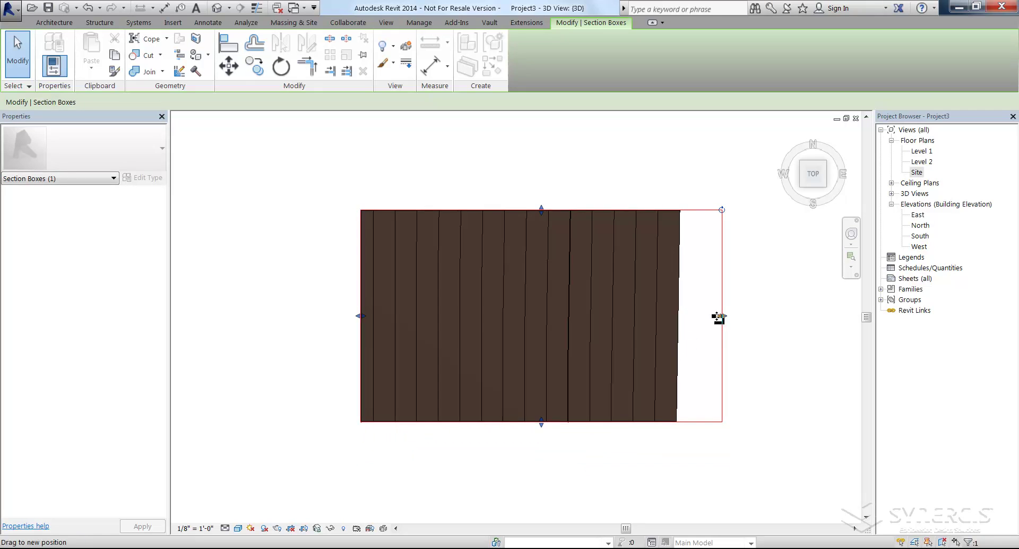
{"action": "left_click_drag", "start_coordinate": [720, 318], "coordinate": [665, 323]}
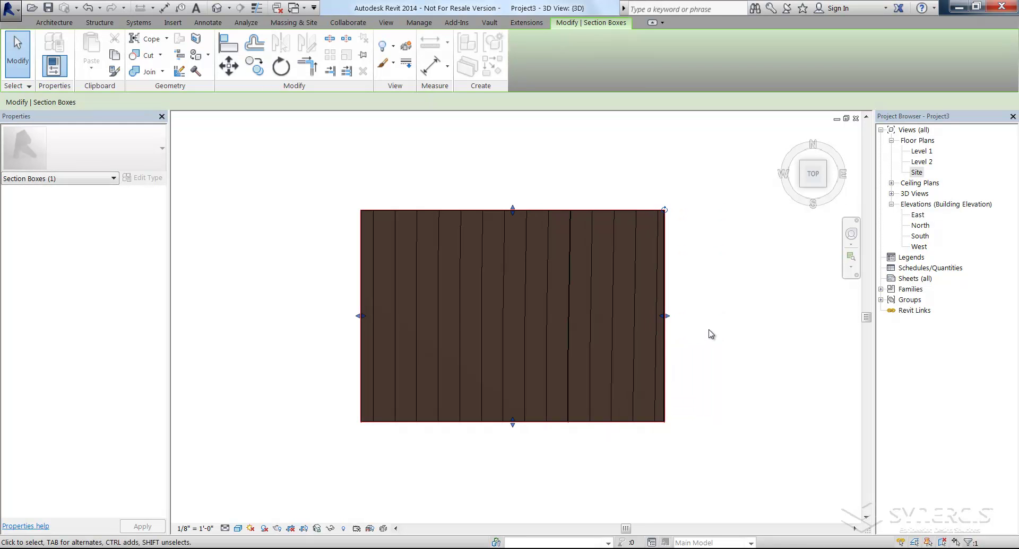
{"action": "left_click", "coordinate": [827, 187]}
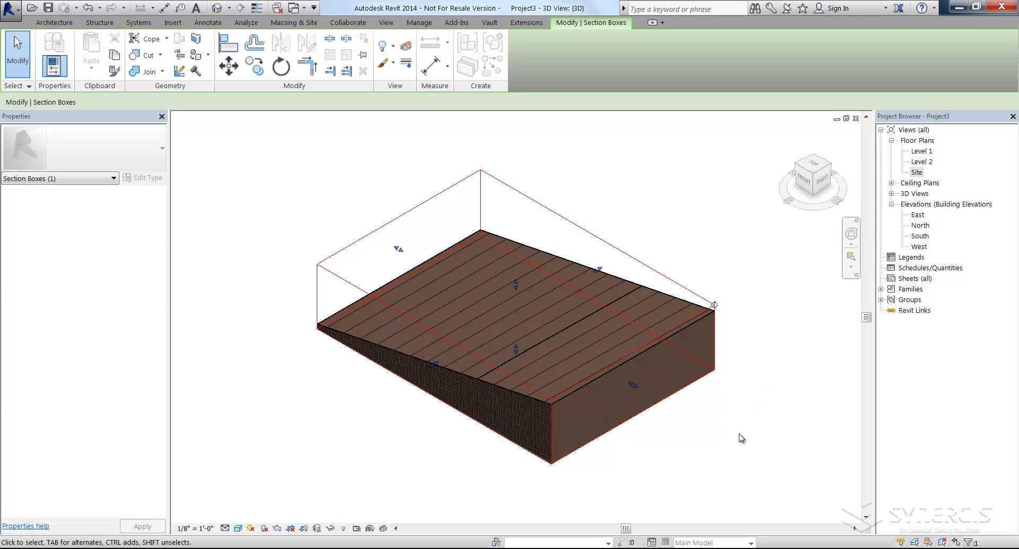
{"action": "middle_click_drag", "start_coordinate": [680, 472], "coordinate": [763, 496], "text": "shift"}
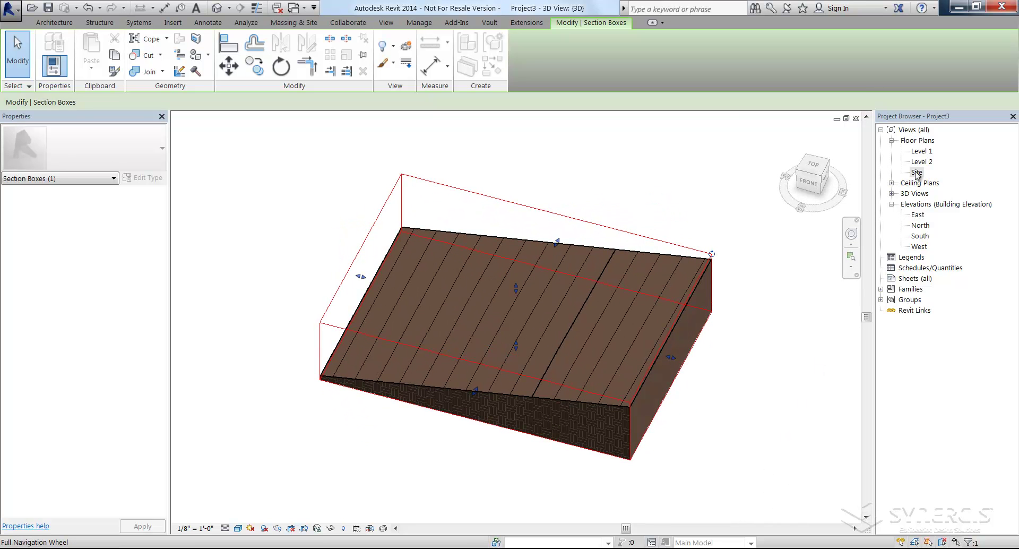
In the Site floor plan, set new rectangular Generic - 8" walls to a base offset of -12' from Level 1.
{"action": "double_click", "coordinate": [917, 173]}
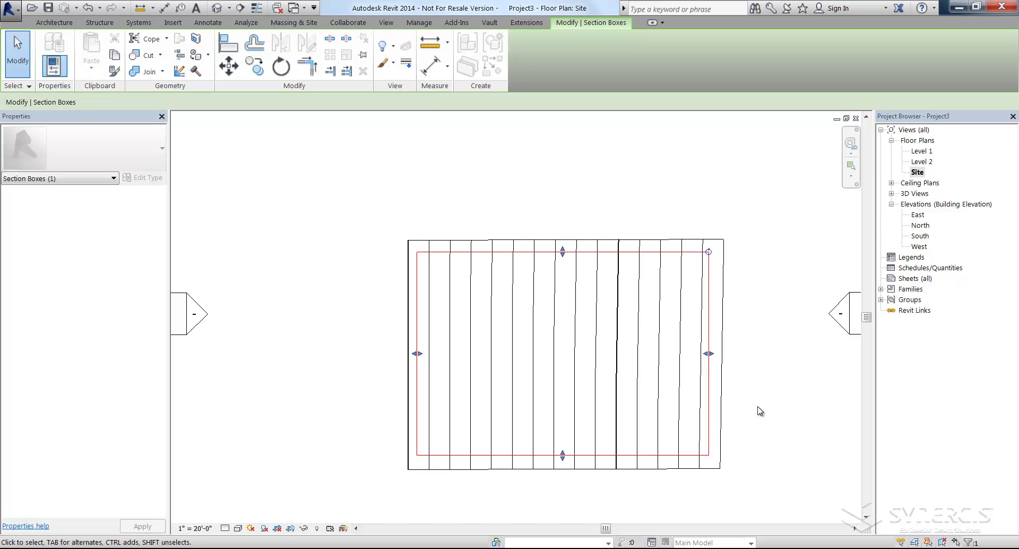
{"action": "left_click", "coordinate": [765, 409]}
{"action": "middle_click_drag", "start_coordinate": [755, 412], "coordinate": [673, 387]}
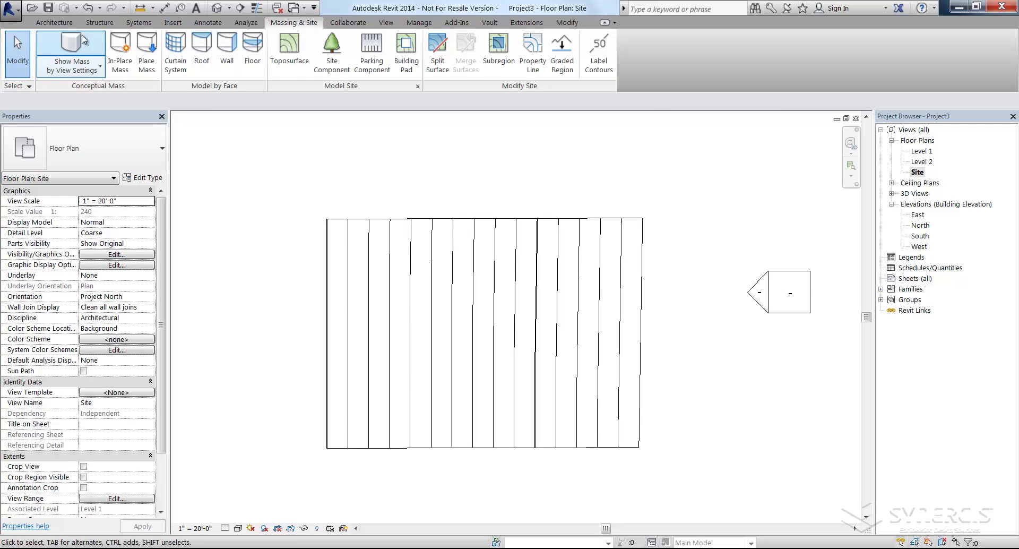
{"action": "left_click", "coordinate": [51, 22]}
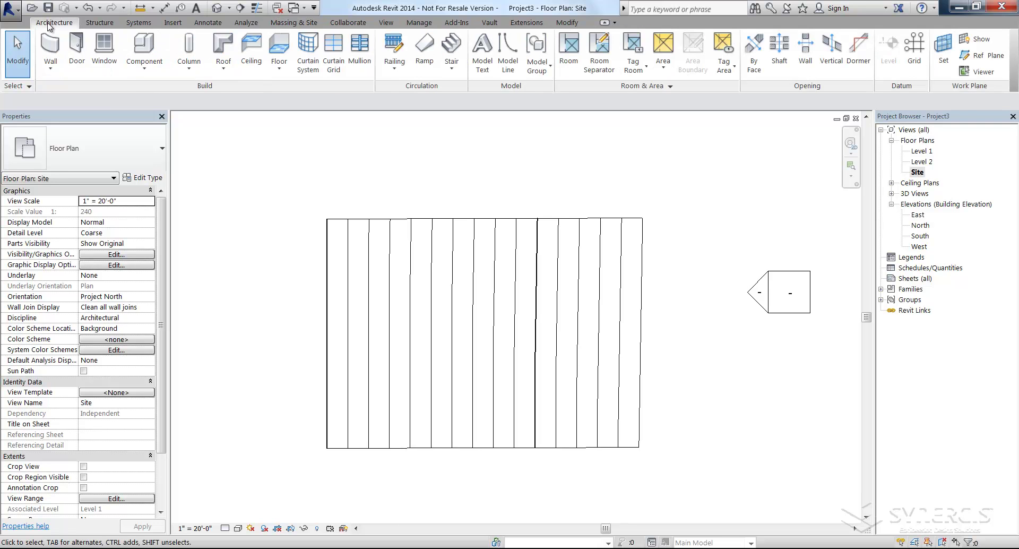
{"action": "left_click", "coordinate": [51, 45]}
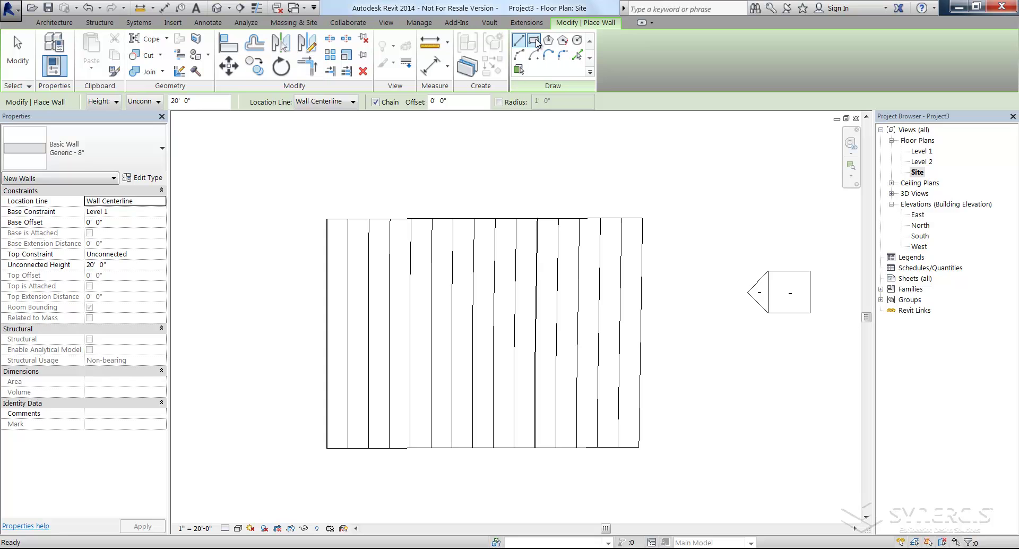
{"action": "left_click", "coordinate": [534, 40]}
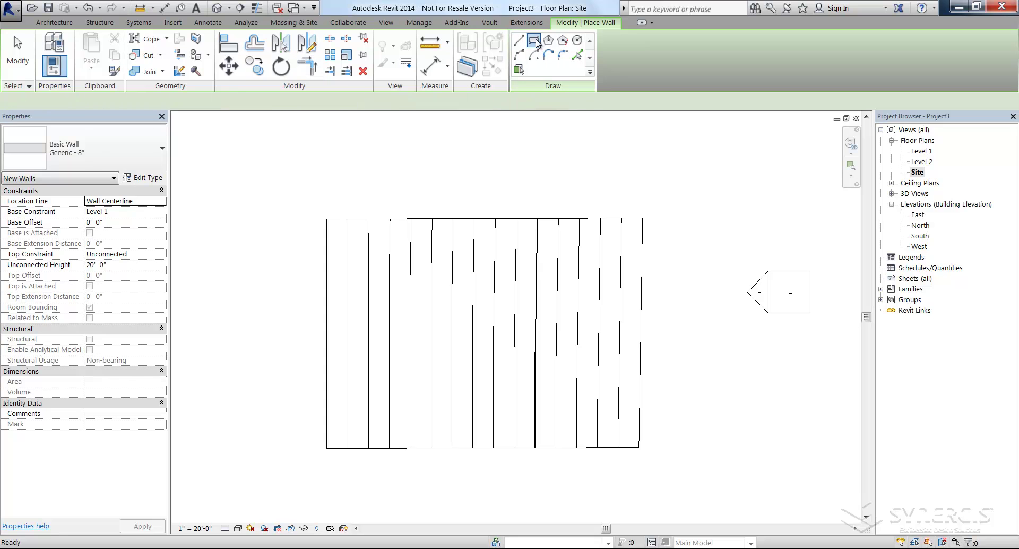
{"action": "left_click", "coordinate": [104, 223]}
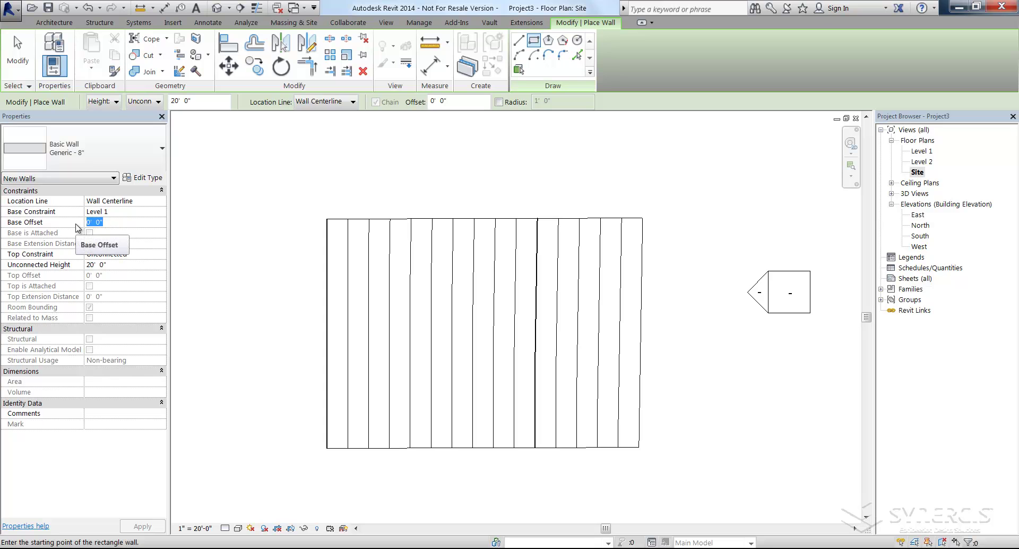
{"action": "type", "text": "-12"}
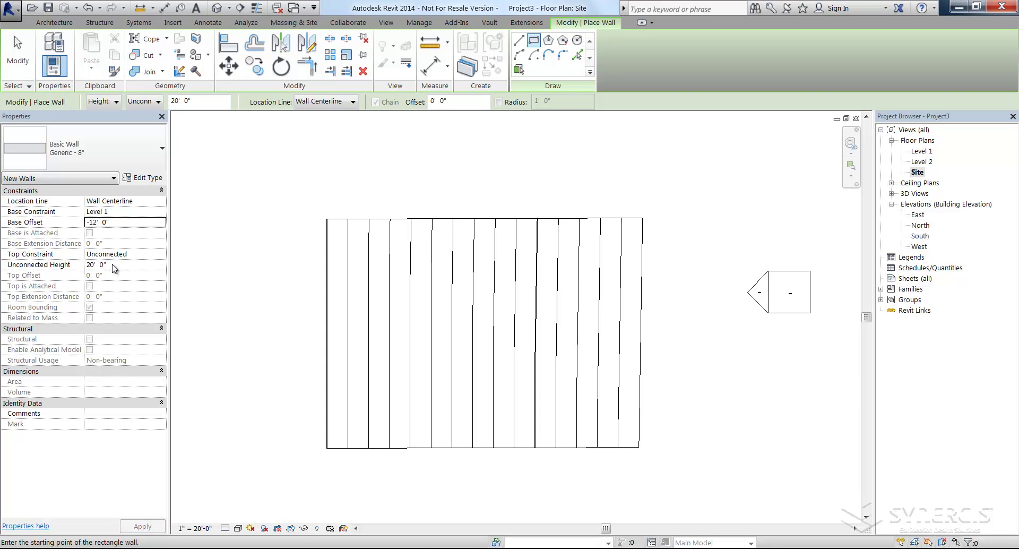
Constrain the top of the new walls up to Level 2 with a top offset of 7'.
{"action": "left_click", "coordinate": [122, 254]}
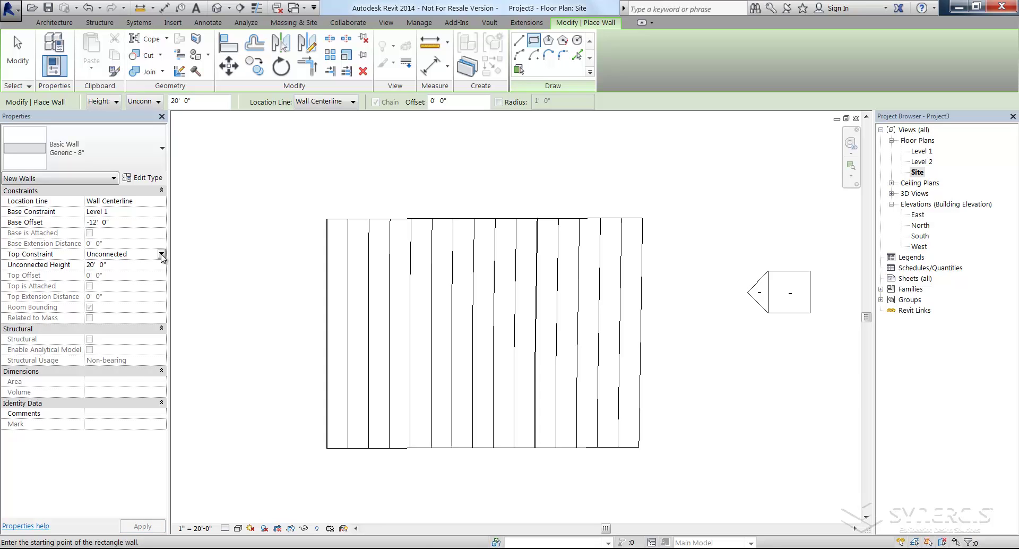
{"action": "left_click", "coordinate": [156, 254]}
{"action": "left_click", "coordinate": [132, 282]}
{"action": "left_click", "coordinate": [103, 275]}
{"action": "type", "text": "7"}
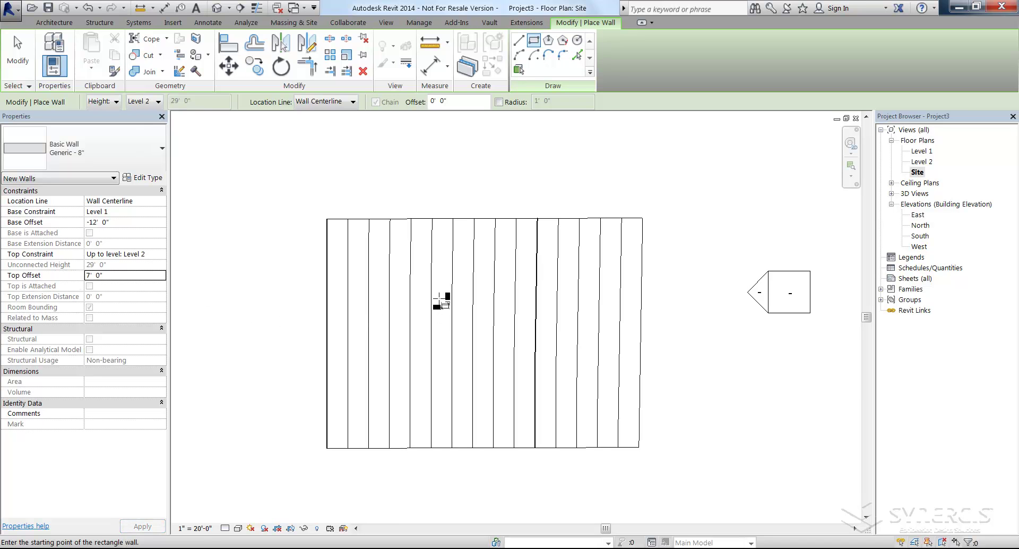
Draw a rectangle of walls about 26'-0" by 22'-6" near the middle of the toposurface.
{"action": "left_click", "coordinate": [551, 386]}
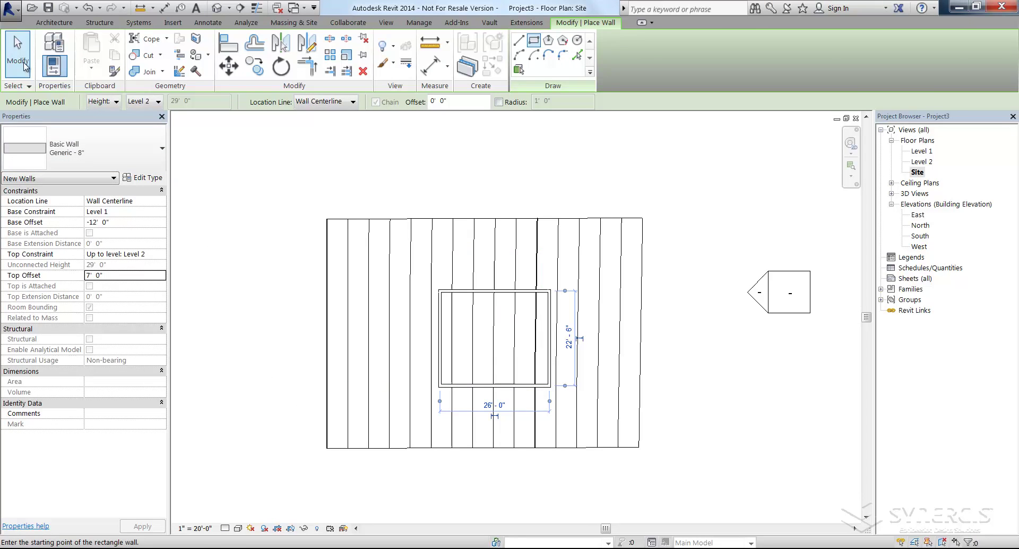
{"action": "key", "text": "Escape"}
{"action": "key", "text": "Escape"}
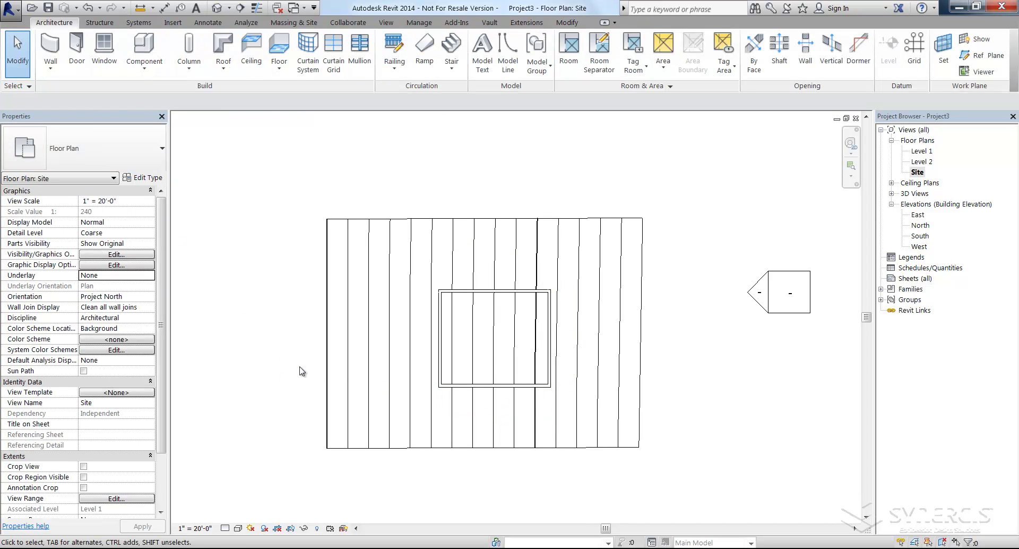
Show the default 3D view and check how the rectangular walls sit in the sloped ground.
{"action": "left_click", "coordinate": [893, 194]}
{"action": "double_click", "coordinate": [916, 204]}
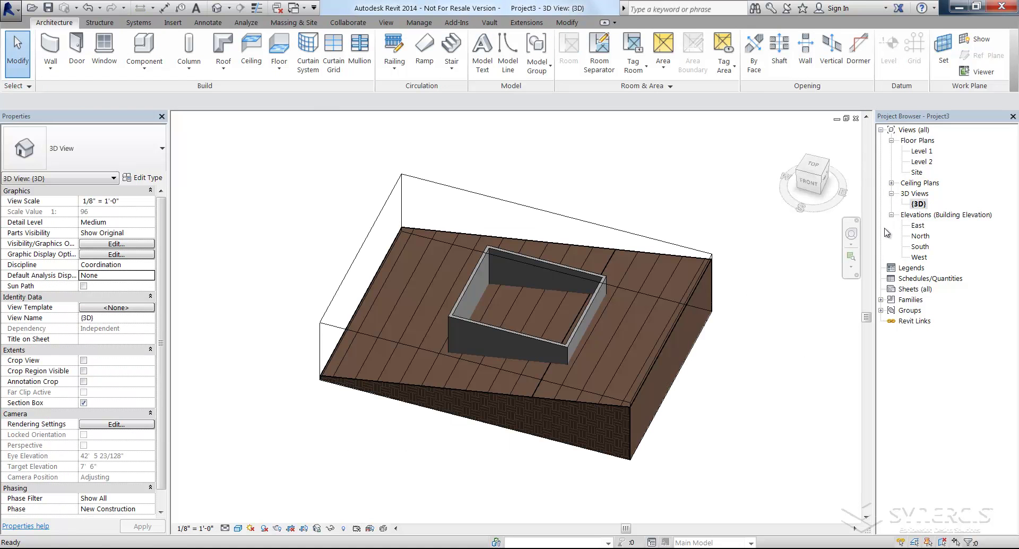
{"action": "middle_click_drag", "start_coordinate": [705, 469], "coordinate": [722, 429], "text": "shift"}
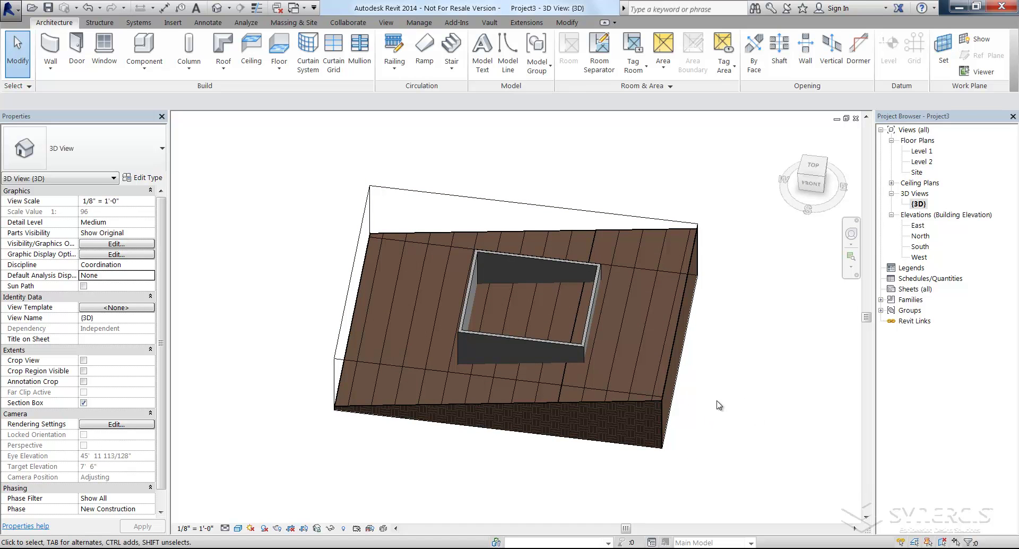
{"action": "scroll", "coordinate": [719, 406], "scroll_direction": "up", "scroll_amount": 1}
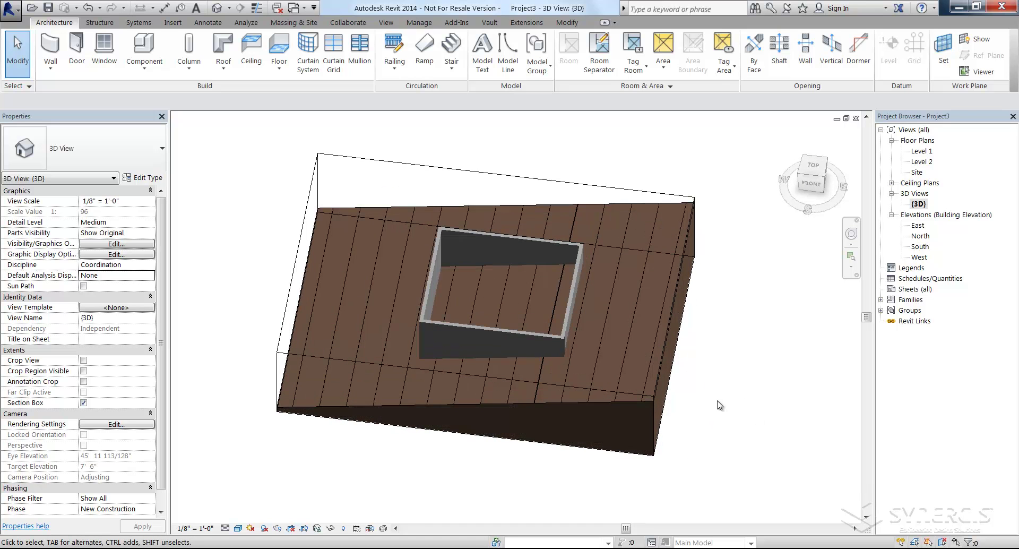
In the Site plan, begin a rectangular building pad with a height offset of -11' from Level 1.
{"action": "double_click", "coordinate": [916, 173]}
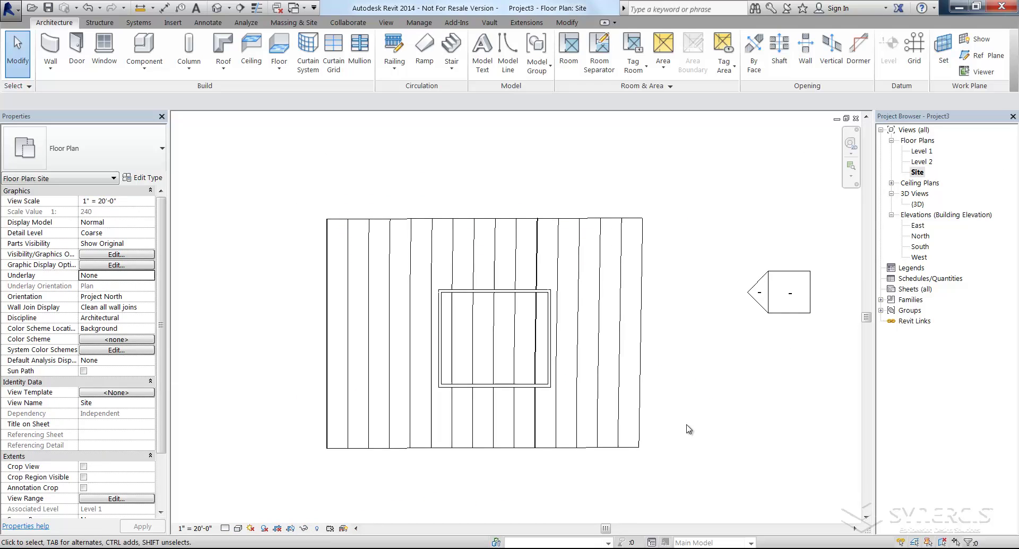
{"action": "scroll", "coordinate": [683, 411], "scroll_direction": "up", "scroll_amount": 1}
{"action": "mouse_move", "coordinate": [682, 411]}
{"action": "middle_mouse_down"}
{"action": "mouse_move", "coordinate": [803, 405]}
{"action": "mouse_move", "coordinate": [785, 410]}
{"action": "middle_mouse_up"}
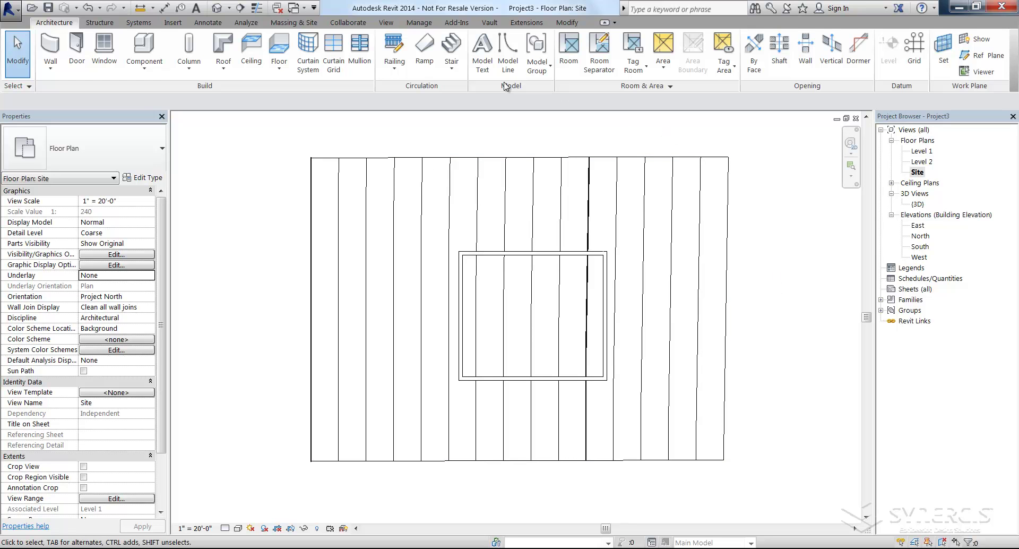
{"action": "left_click", "coordinate": [290, 25]}
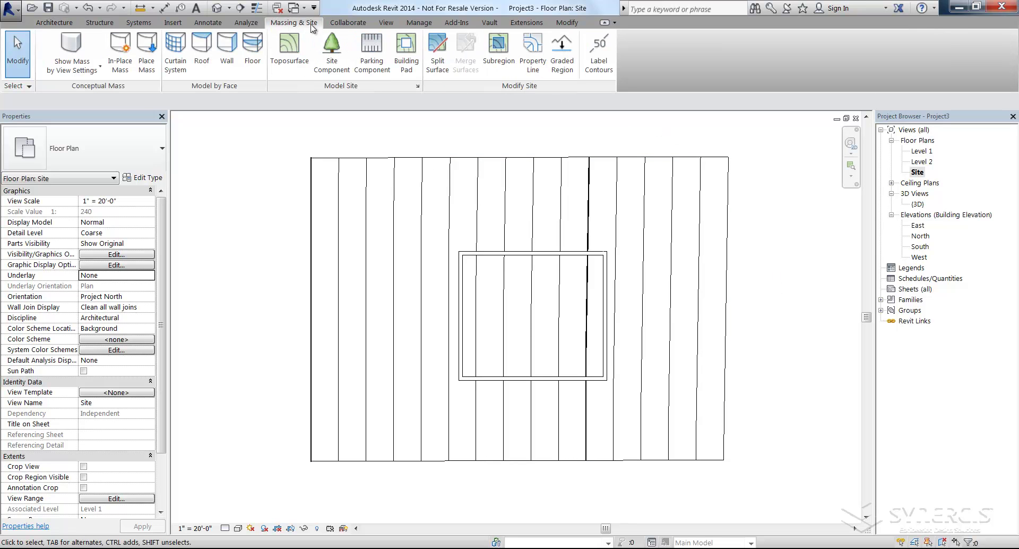
{"action": "left_click", "coordinate": [406, 55]}
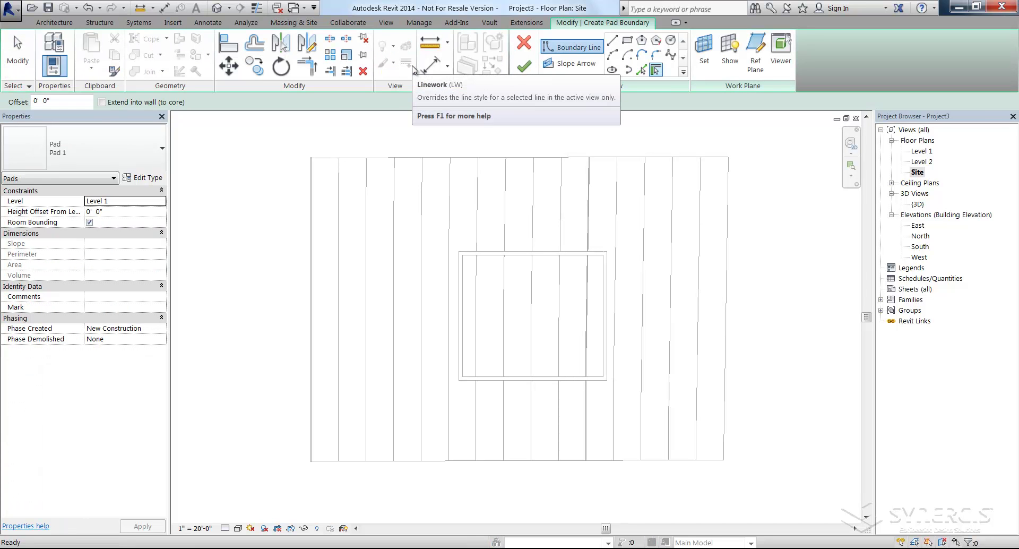
{"action": "left_click", "coordinate": [628, 41]}
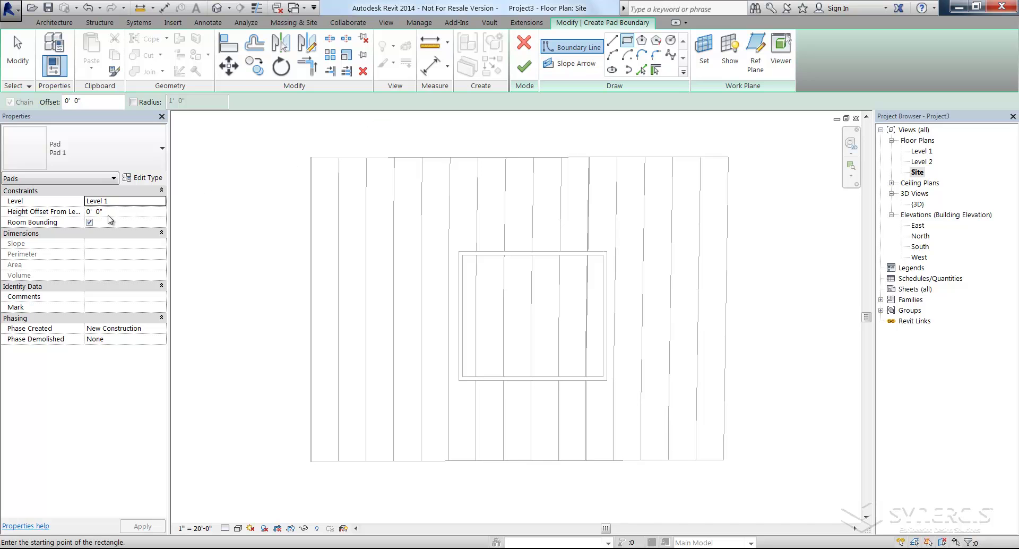
{"action": "left_click", "coordinate": [131, 211]}
{"action": "type", "text": "-11"}
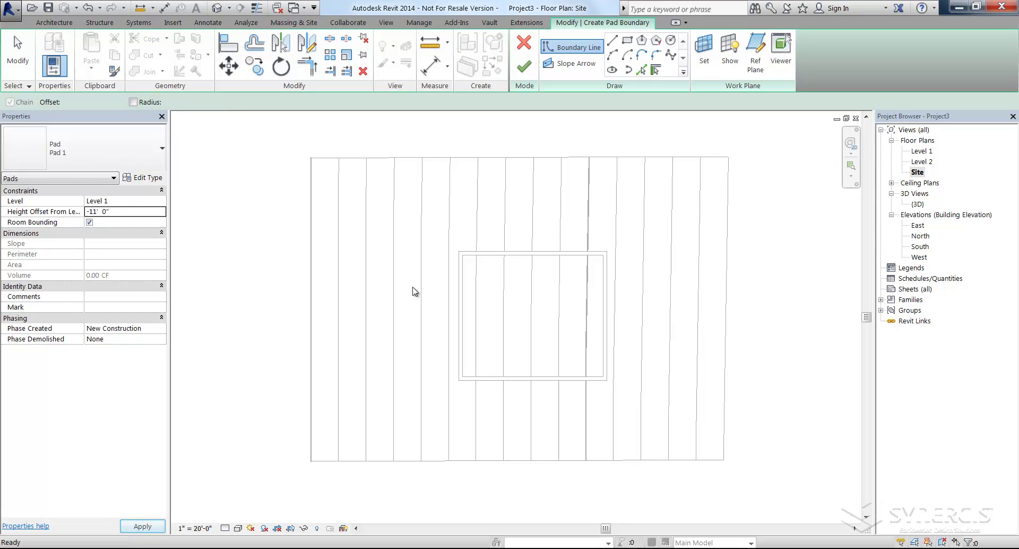
Sketch the pad boundary between opposite outer corners of the walls and finish the pad.
{"action": "left_click", "coordinate": [460, 250]}
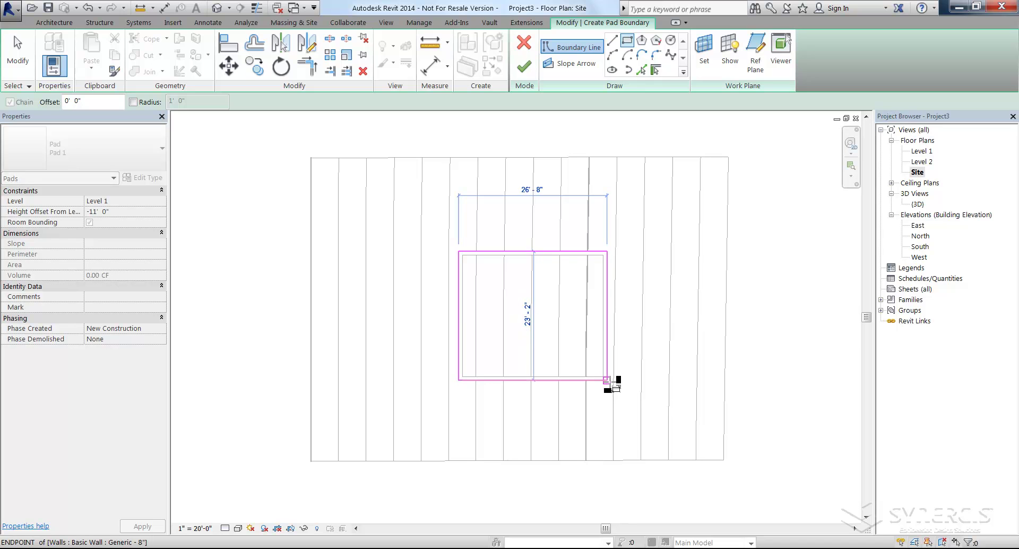
{"action": "left_click", "coordinate": [607, 379]}
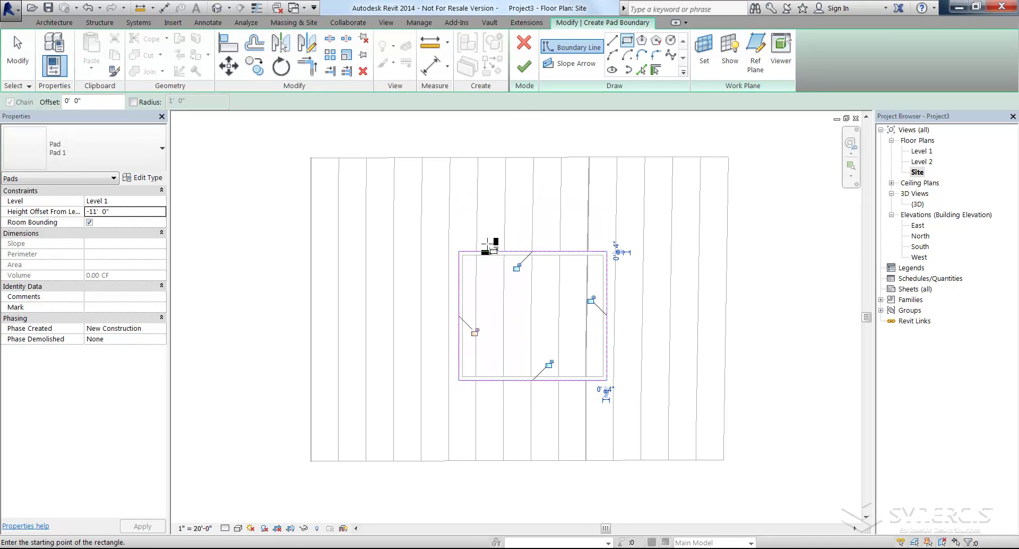
{"action": "left_click", "coordinate": [524, 70]}
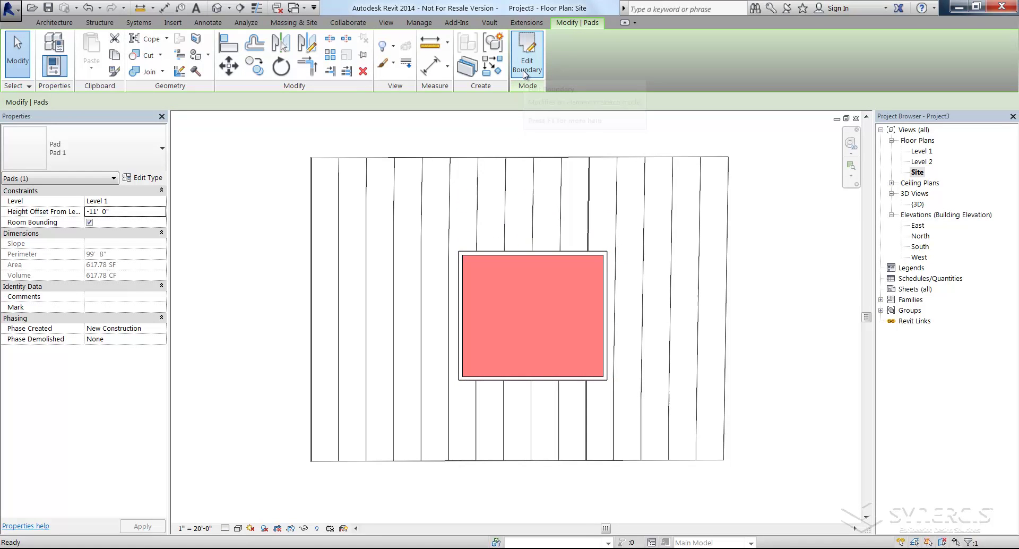
{"action": "key", "text": "Escape"}
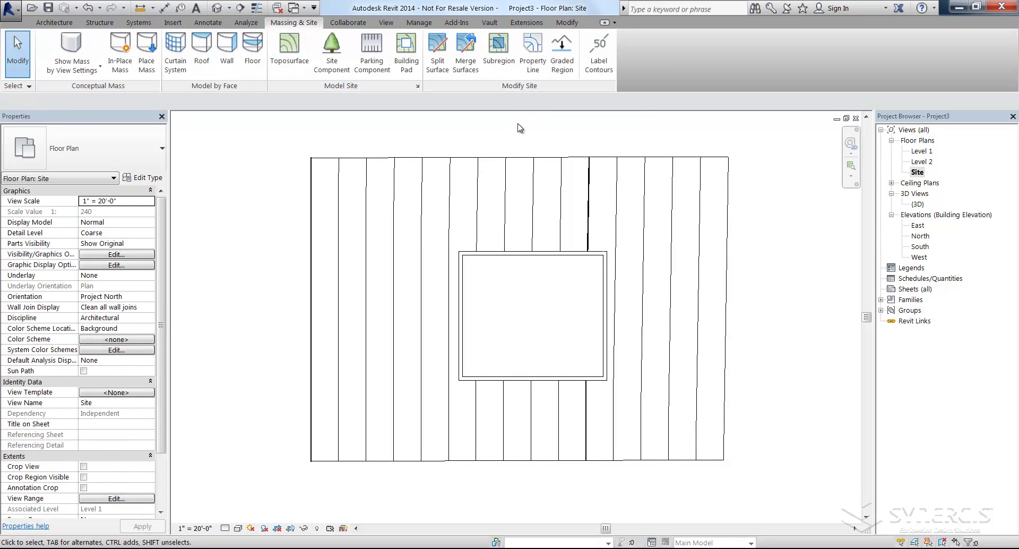
Check the excavation inside the walls in the default 3D view, looking down at the pad.
{"action": "left_click", "coordinate": [918, 204]}
{"action": "double_click", "coordinate": [917, 204]}
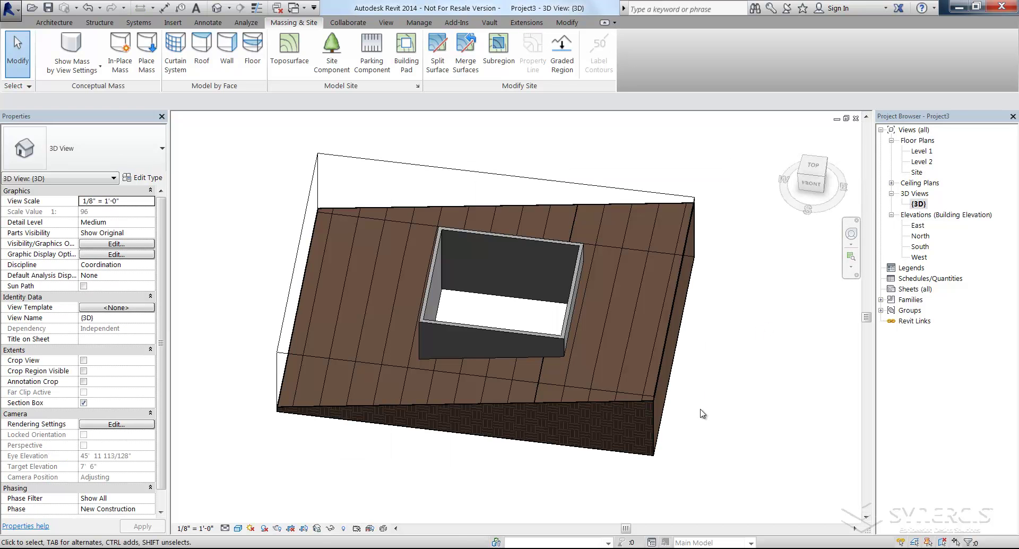
{"action": "middle_click_drag", "start_coordinate": [699, 424], "coordinate": [682, 458], "text": "shift"}
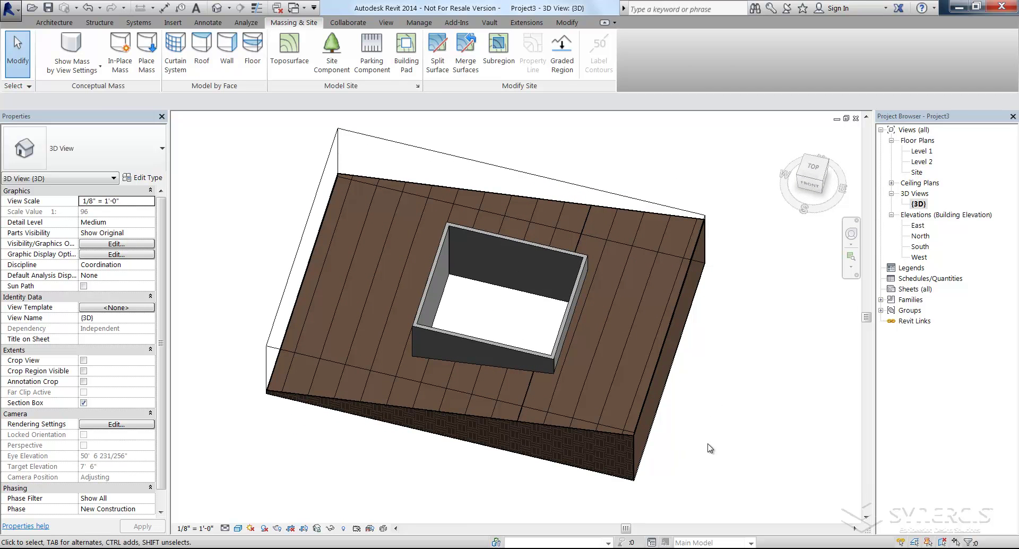
In the Site plan, draw a horizontal building section across the full toposurface and through the walls.
{"action": "double_click", "coordinate": [916, 172]}
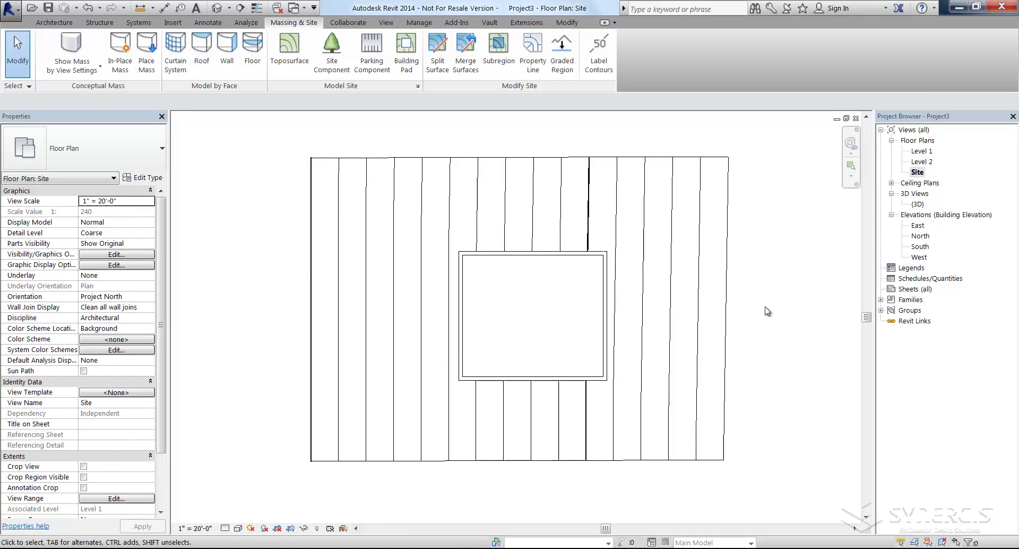
{"action": "left_click", "coordinate": [387, 23]}
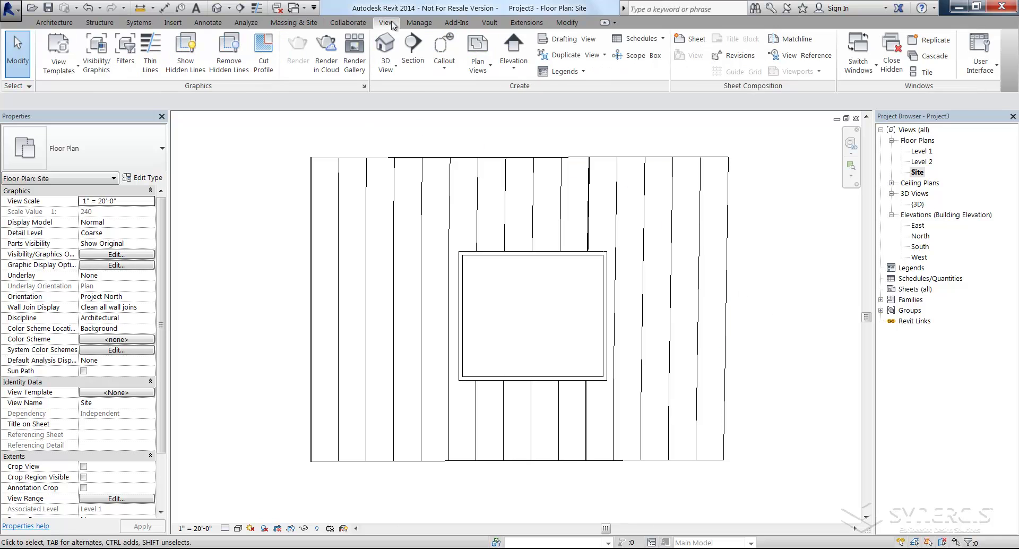
{"action": "left_click", "coordinate": [413, 56]}
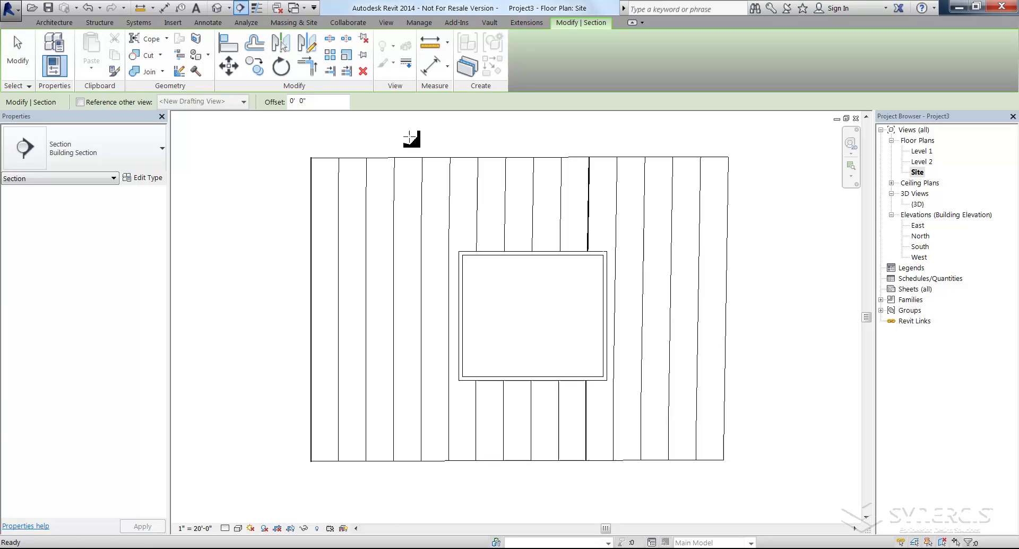
{"action": "left_click", "coordinate": [281, 332]}
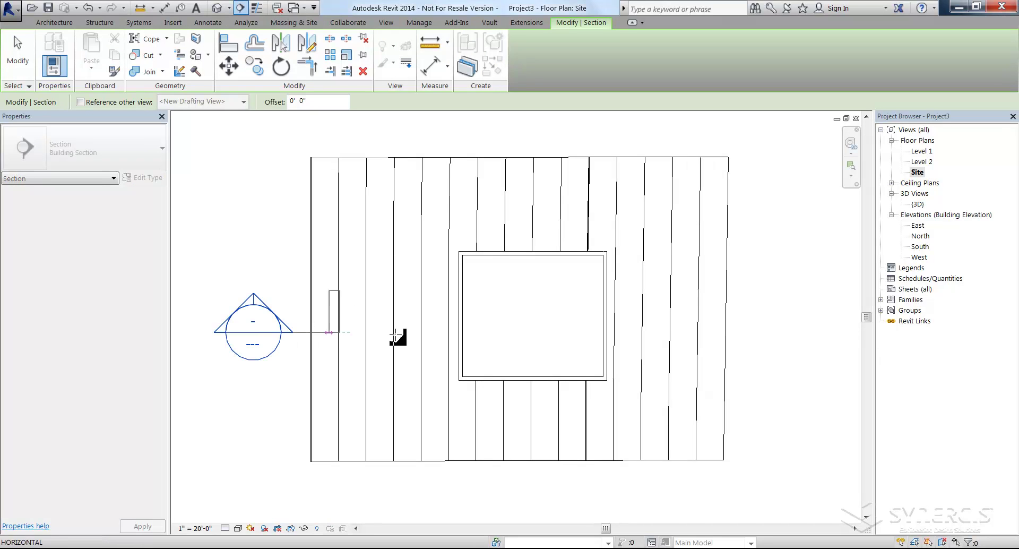
{"action": "left_click", "coordinate": [763, 333]}
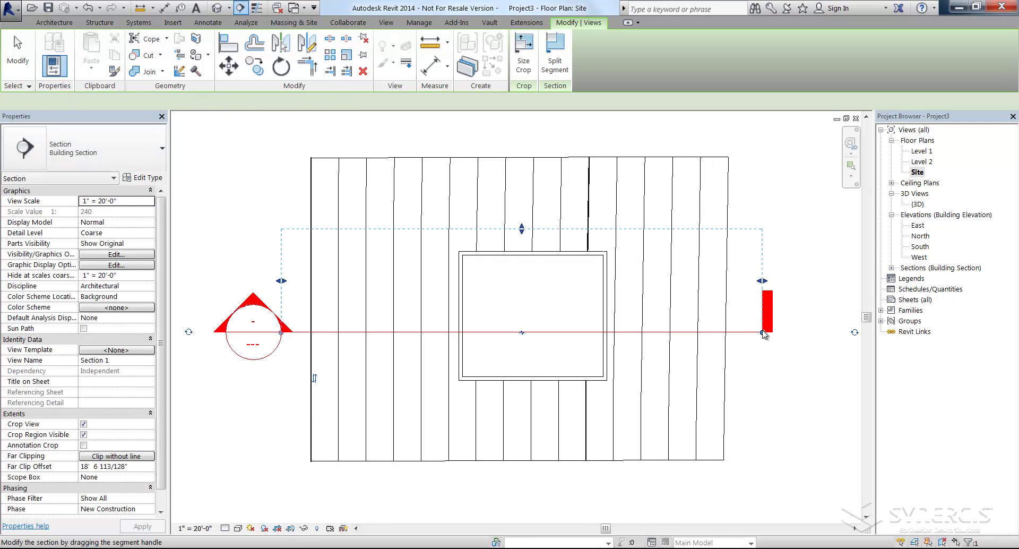
Open the new section's view and set its scale to 1/4" = 1'-0".
{"action": "right_click", "coordinate": [678, 333]}
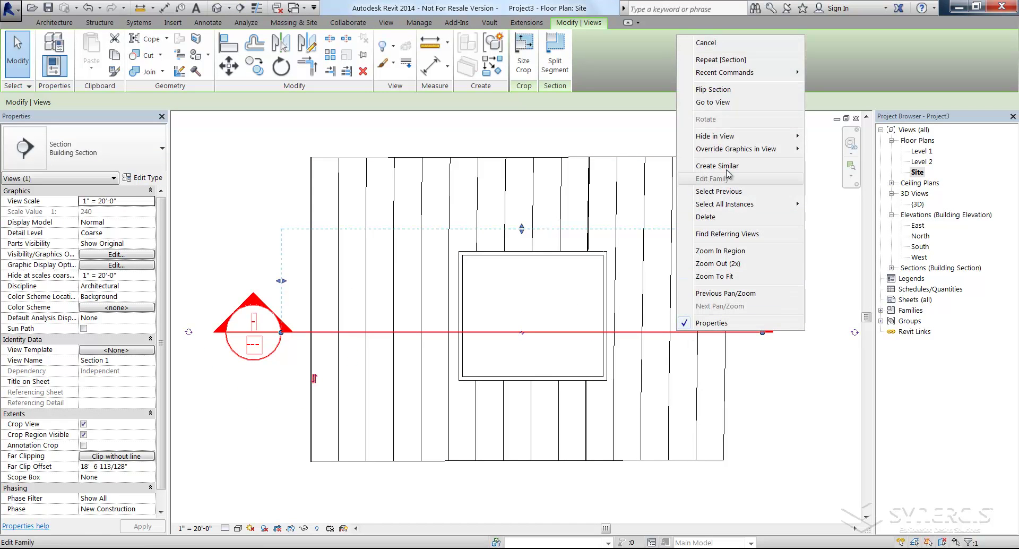
{"action": "left_click", "coordinate": [723, 104]}
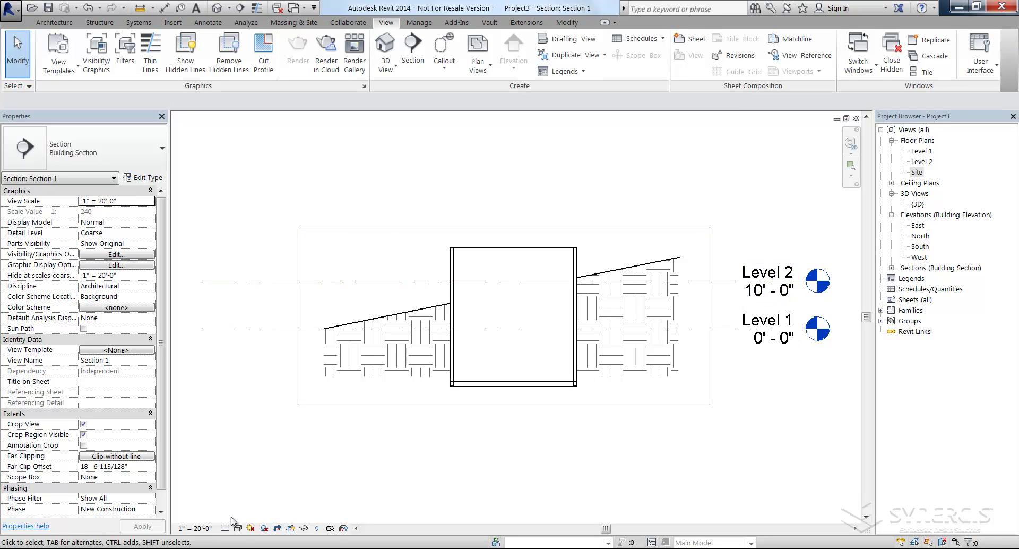
{"action": "left_click", "coordinate": [195, 528]}
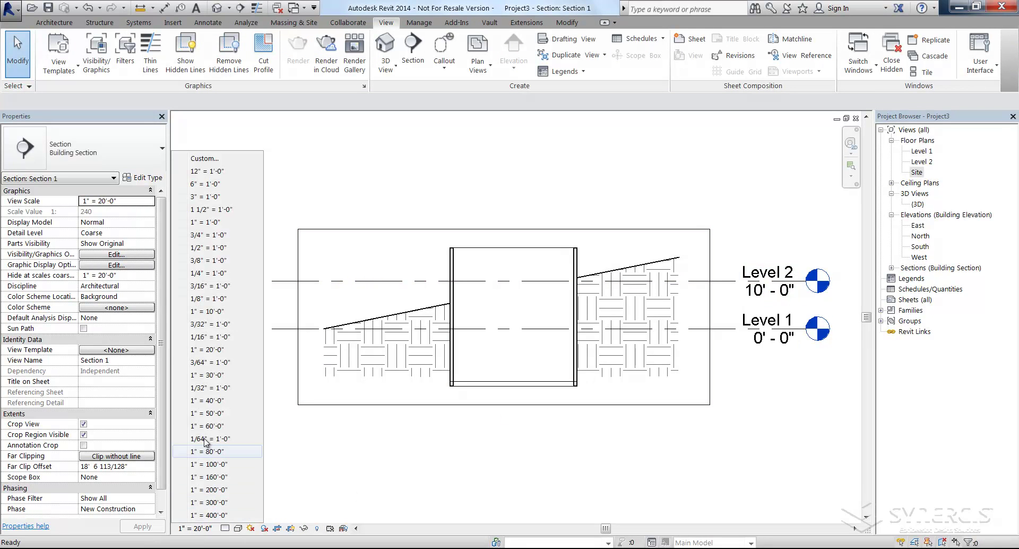
{"action": "left_click", "coordinate": [221, 273]}
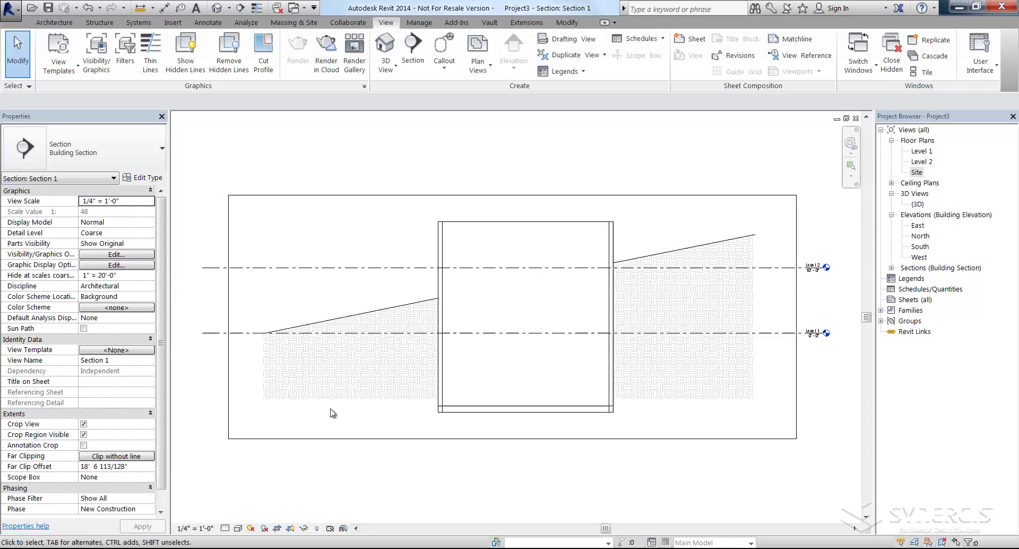